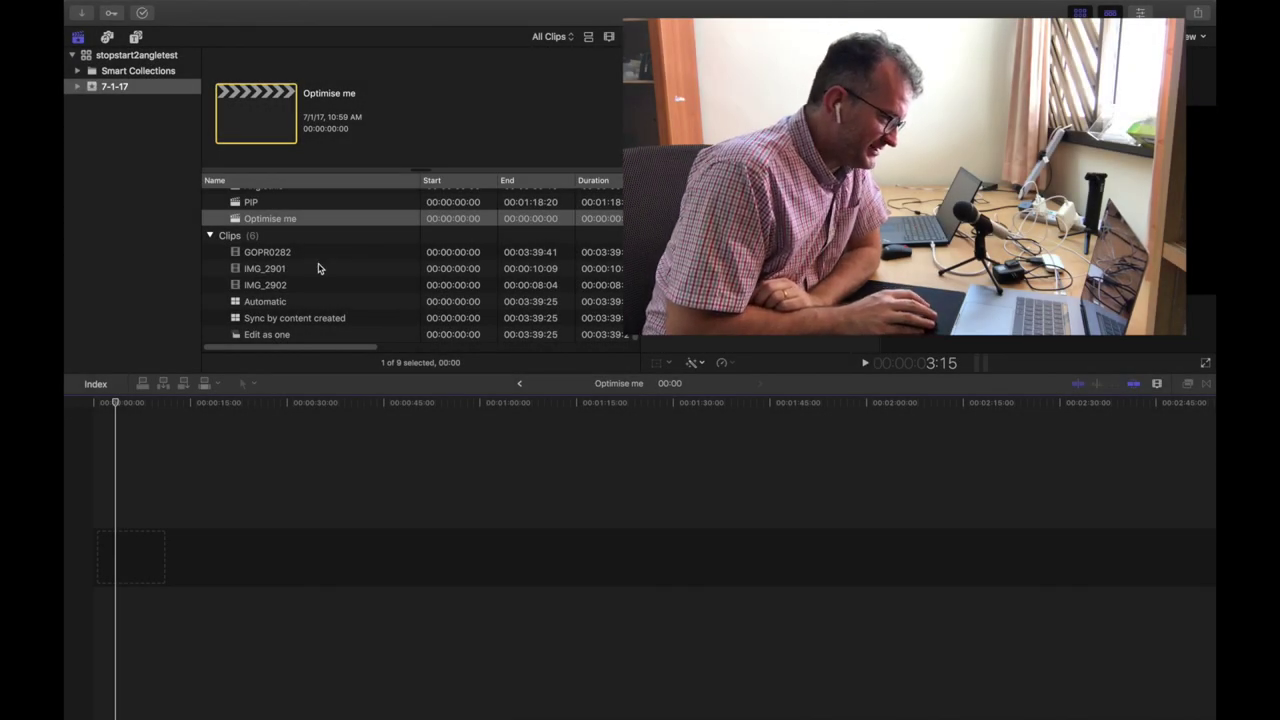
# Look through the source clips GOPR0282, IMG_2901 and IMG_2902 in the browser
pyautogui.click(283, 259)
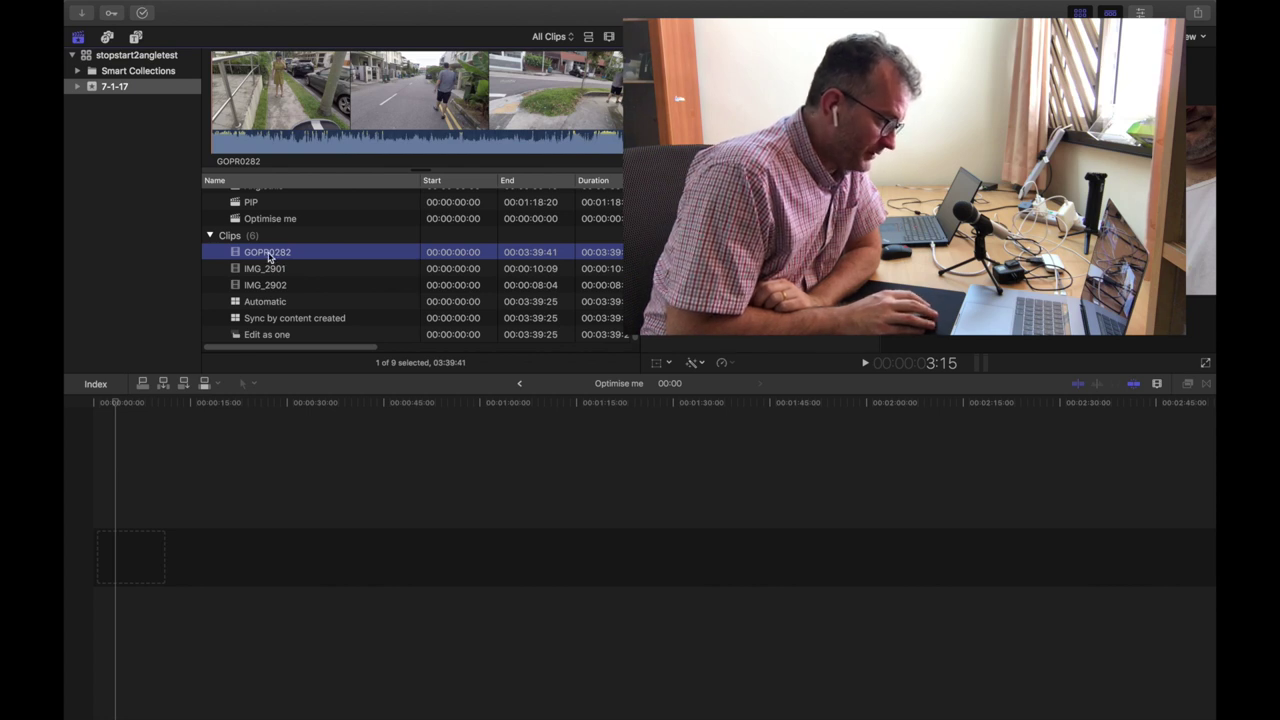
pyautogui.click(264, 270)
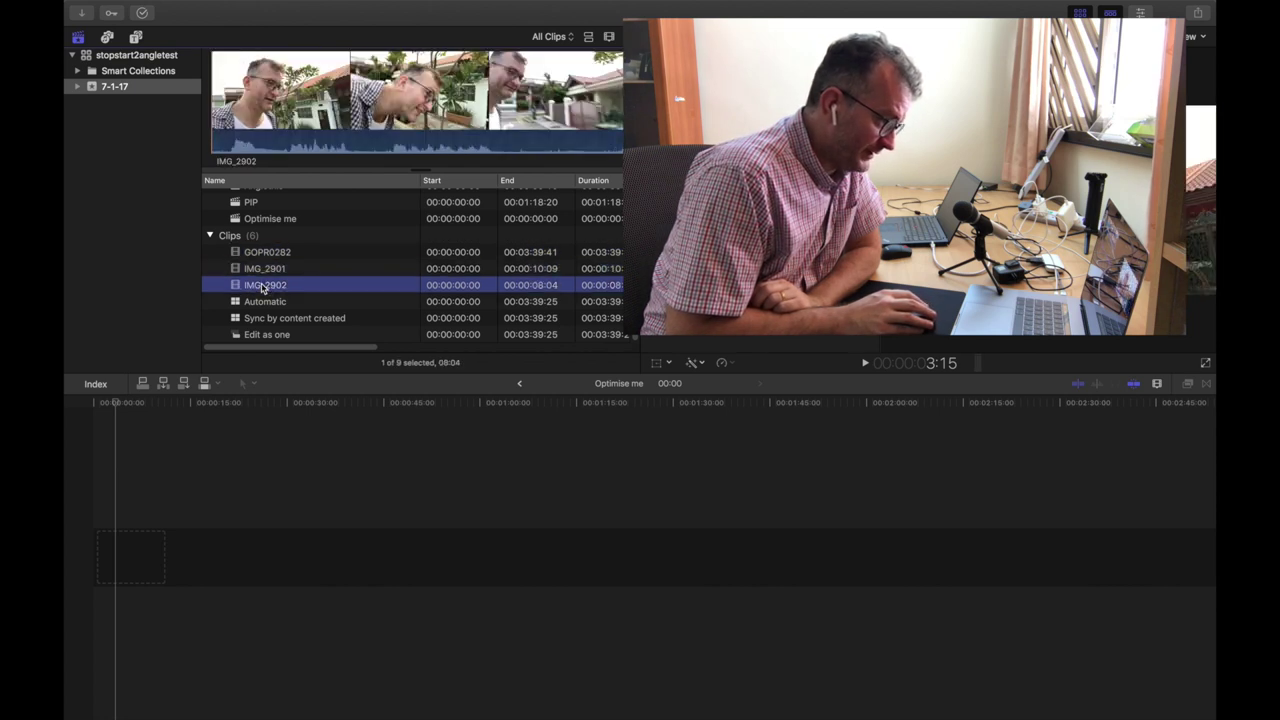
pyautogui.click(263, 287)
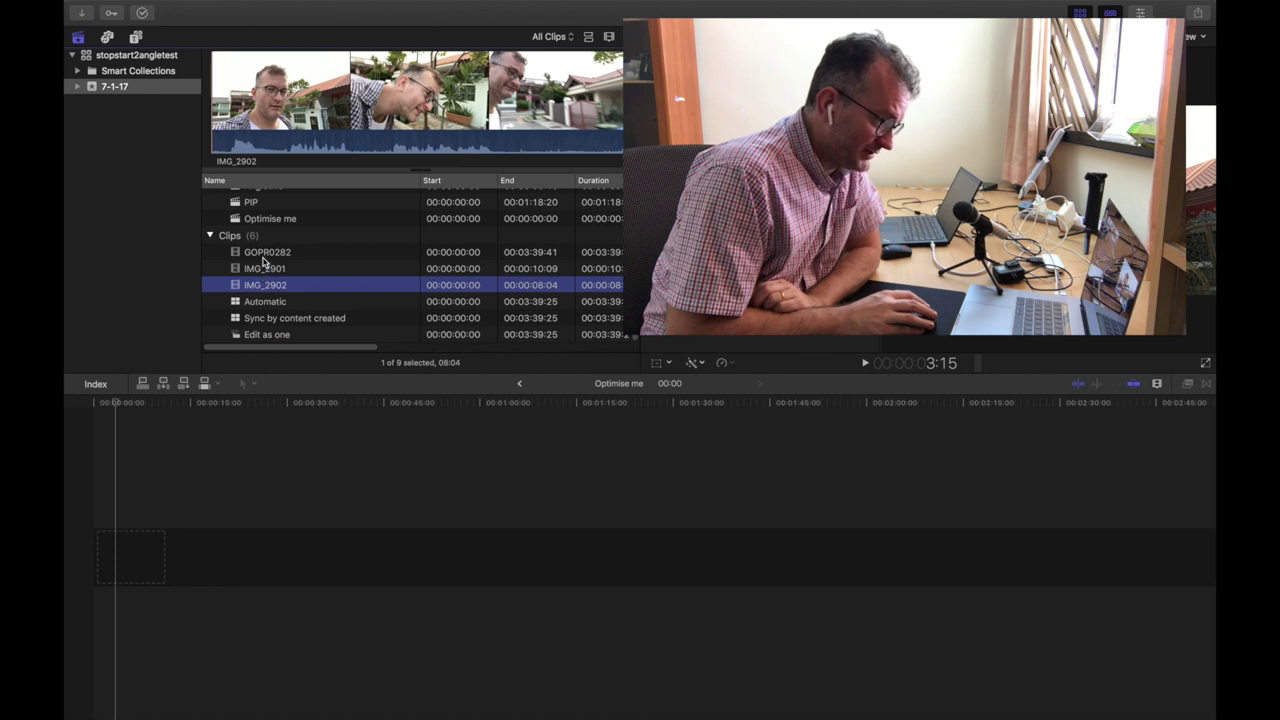
pyautogui.click(264, 261)
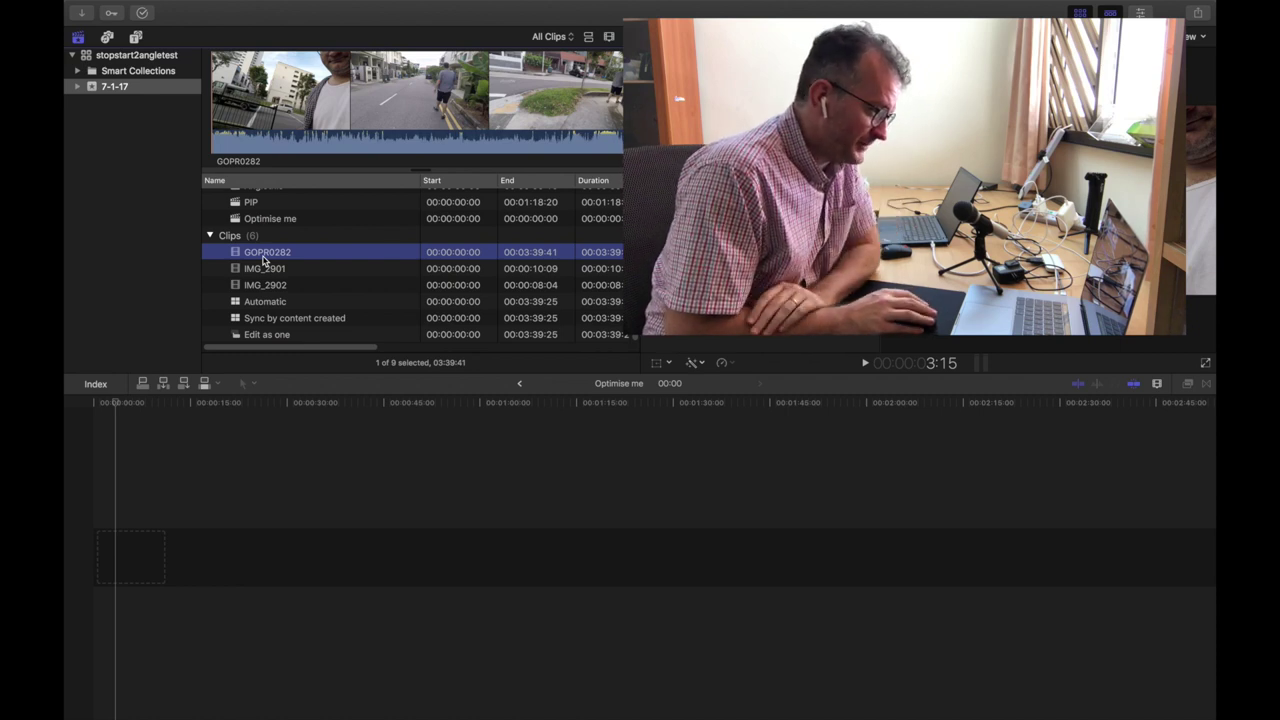
pyautogui.click(266, 263)
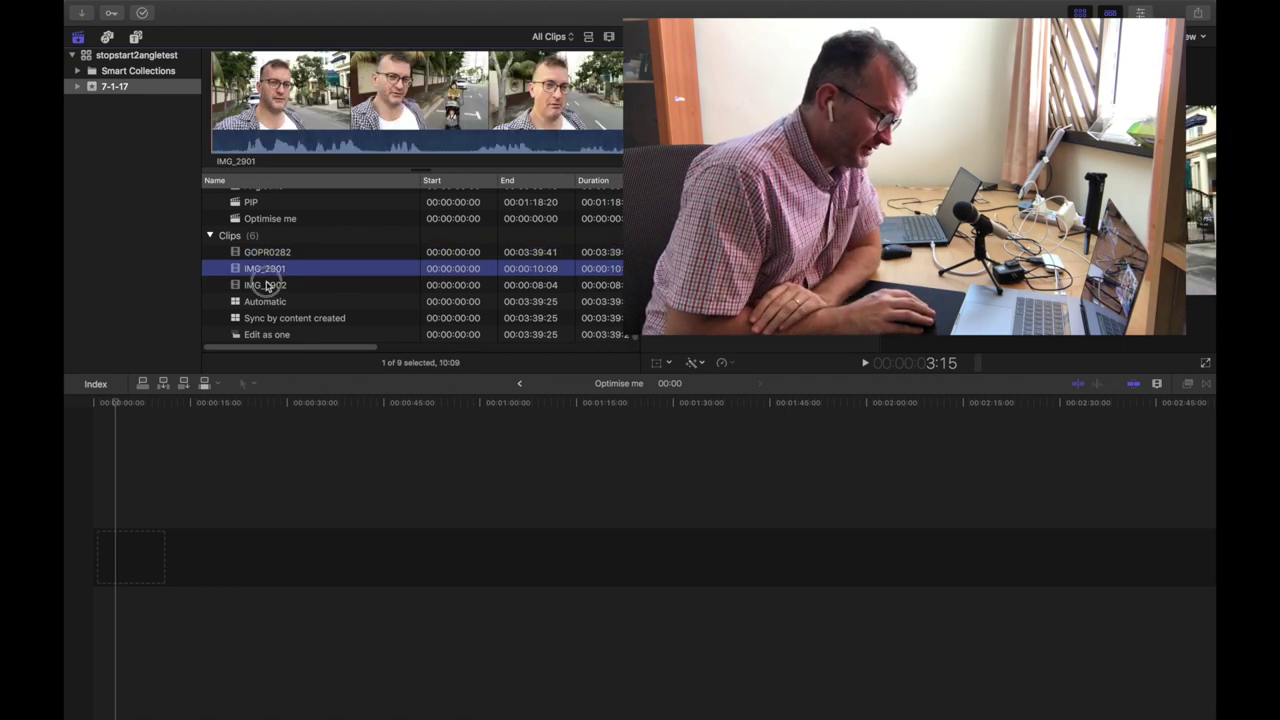
pyautogui.click(266, 286)
pyautogui.click(266, 268)
pyautogui.click(266, 255)
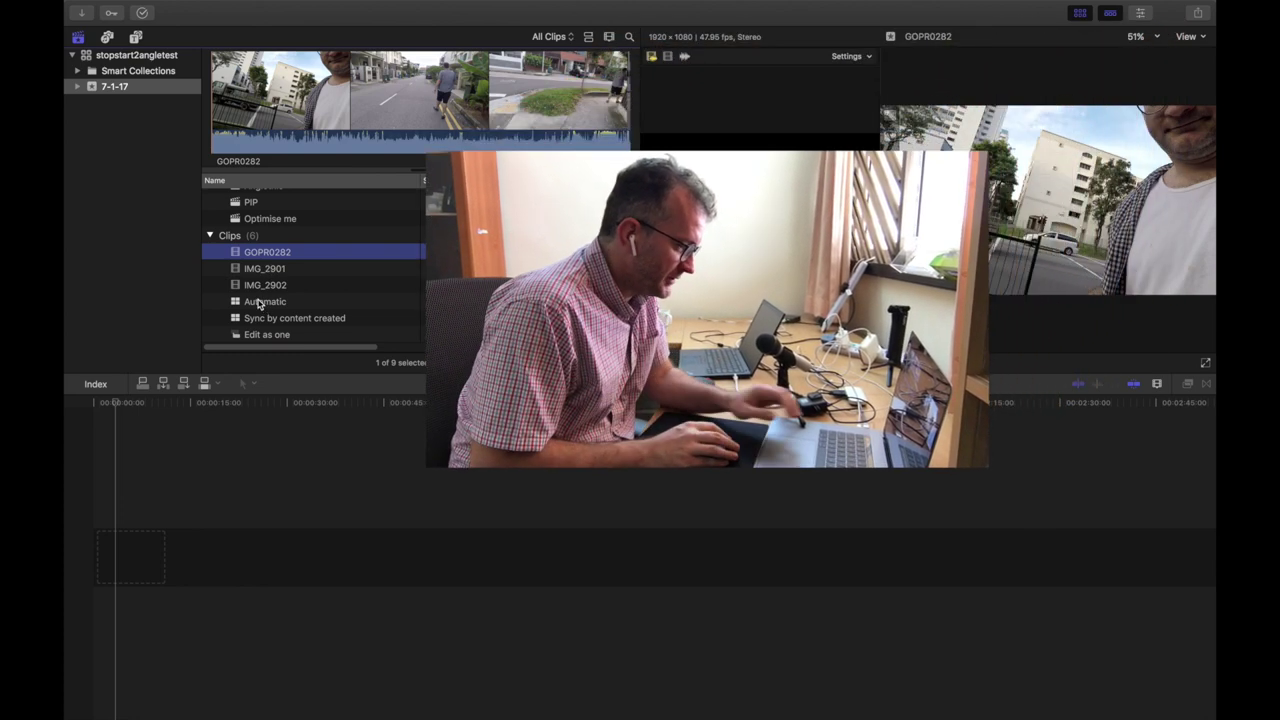
pyautogui.keyDown('shift'); pyautogui.click(265, 285); pyautogui.keyUp('shift')
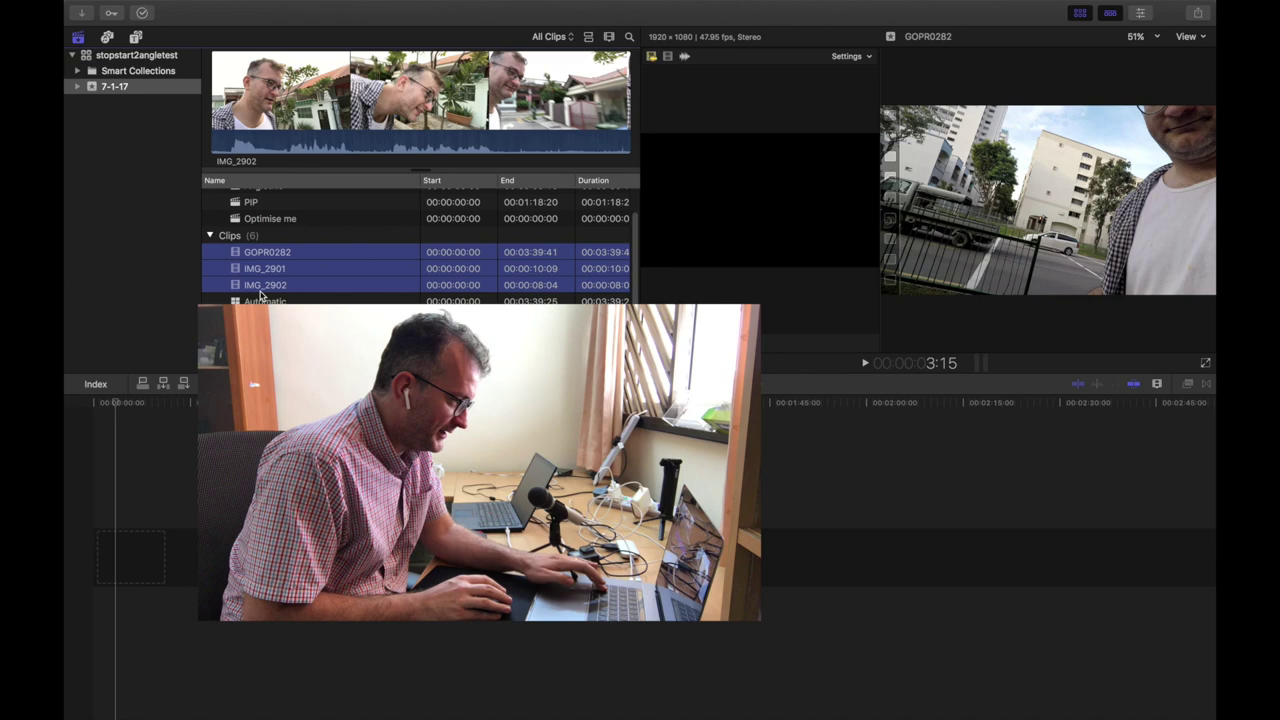
pyautogui.rightClick(266, 286)
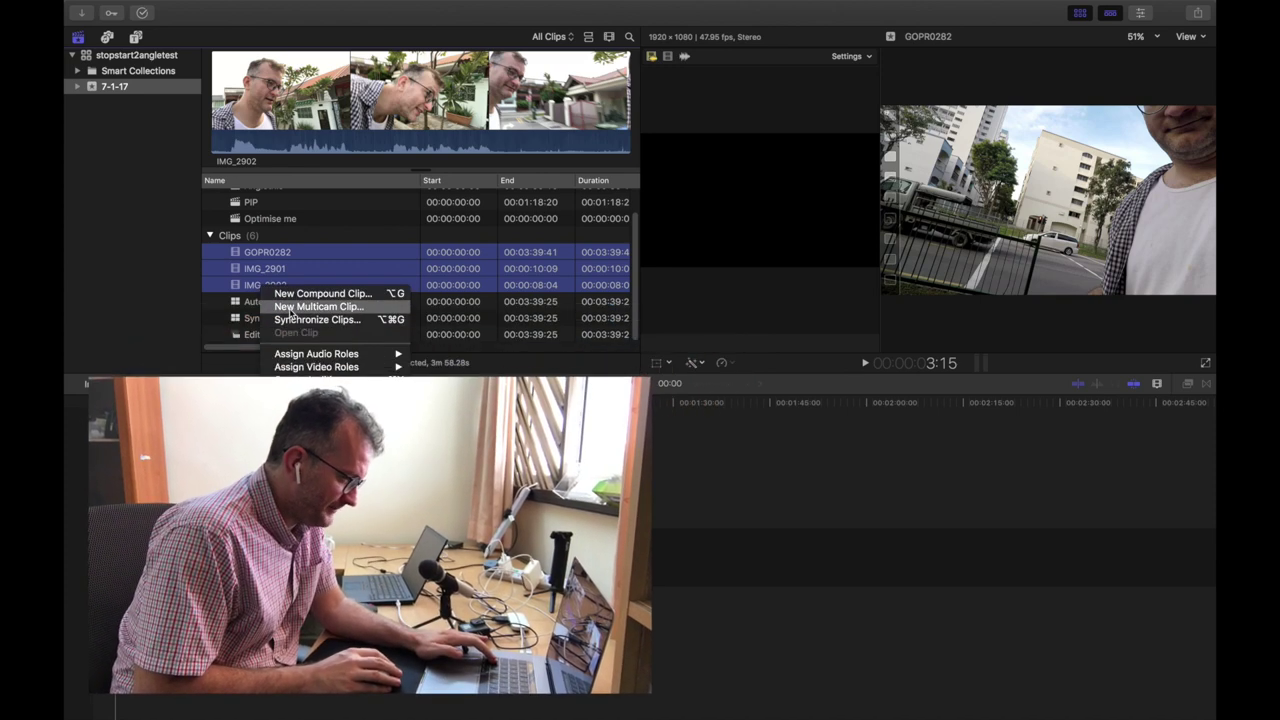
pyautogui.click(318, 306)
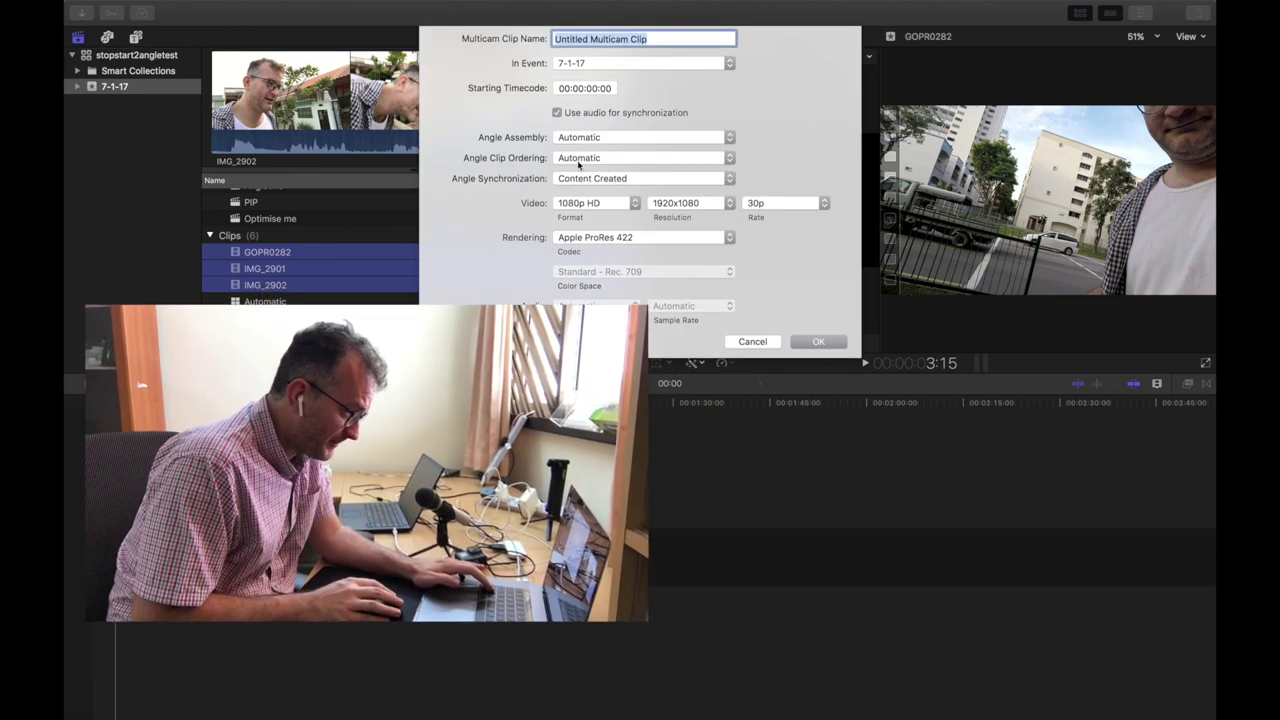
pyautogui.click(598, 178)
pyautogui.click(588, 155)
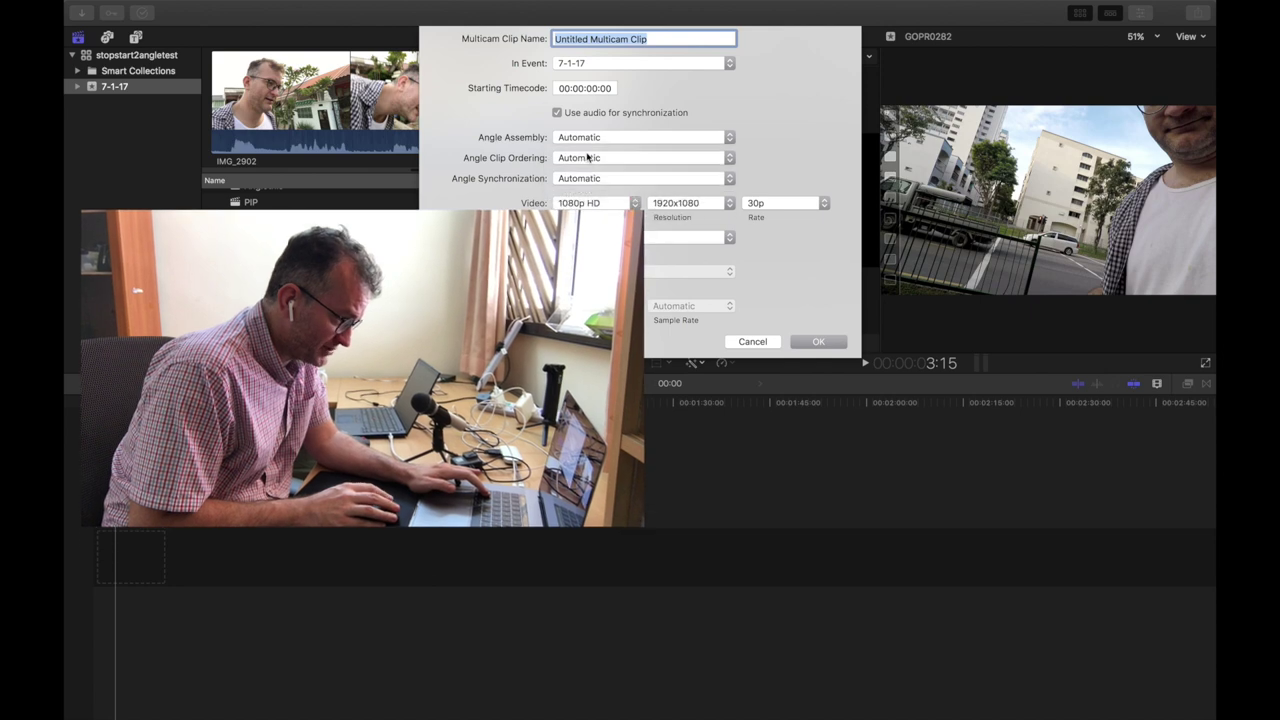
pyautogui.click(741, 347)
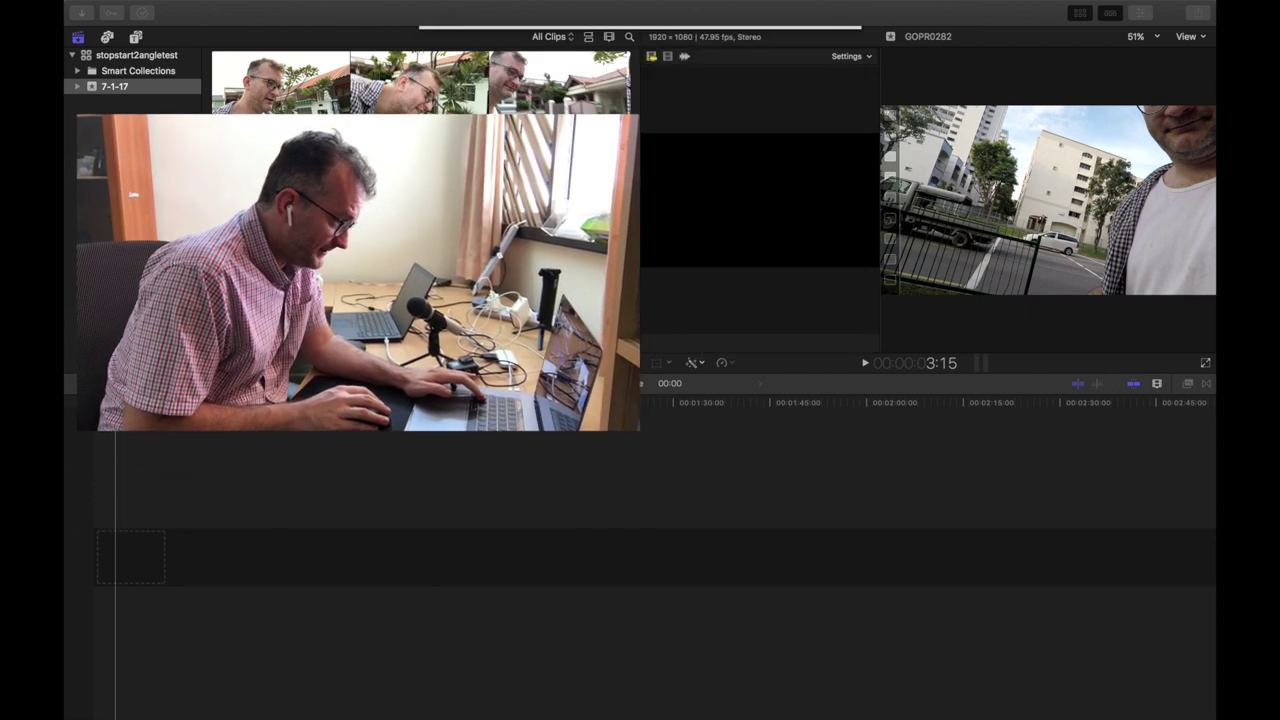
pyautogui.doubleClick(267, 314)
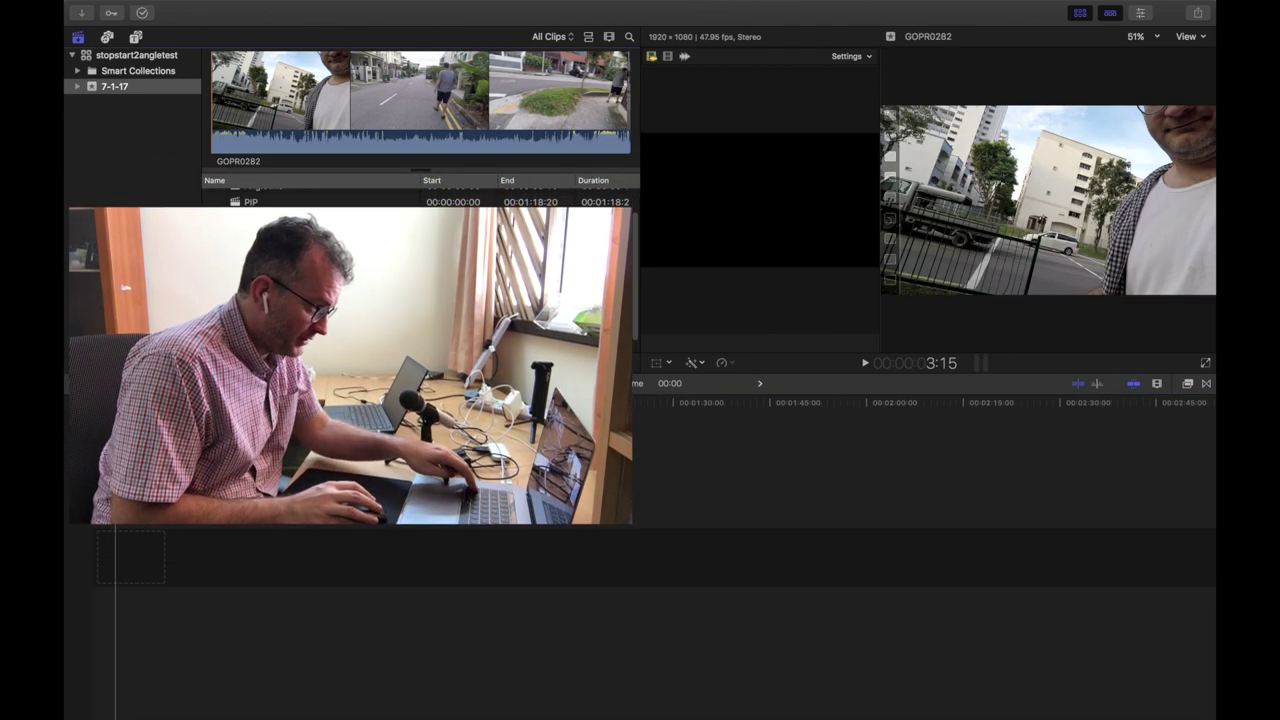
# Create a multicam clip named "Sync by content created #2" from GOPR0282, IMG_2901 and IMG_2902, with angle synchronization set to Content Created
pyautogui.press('Down')
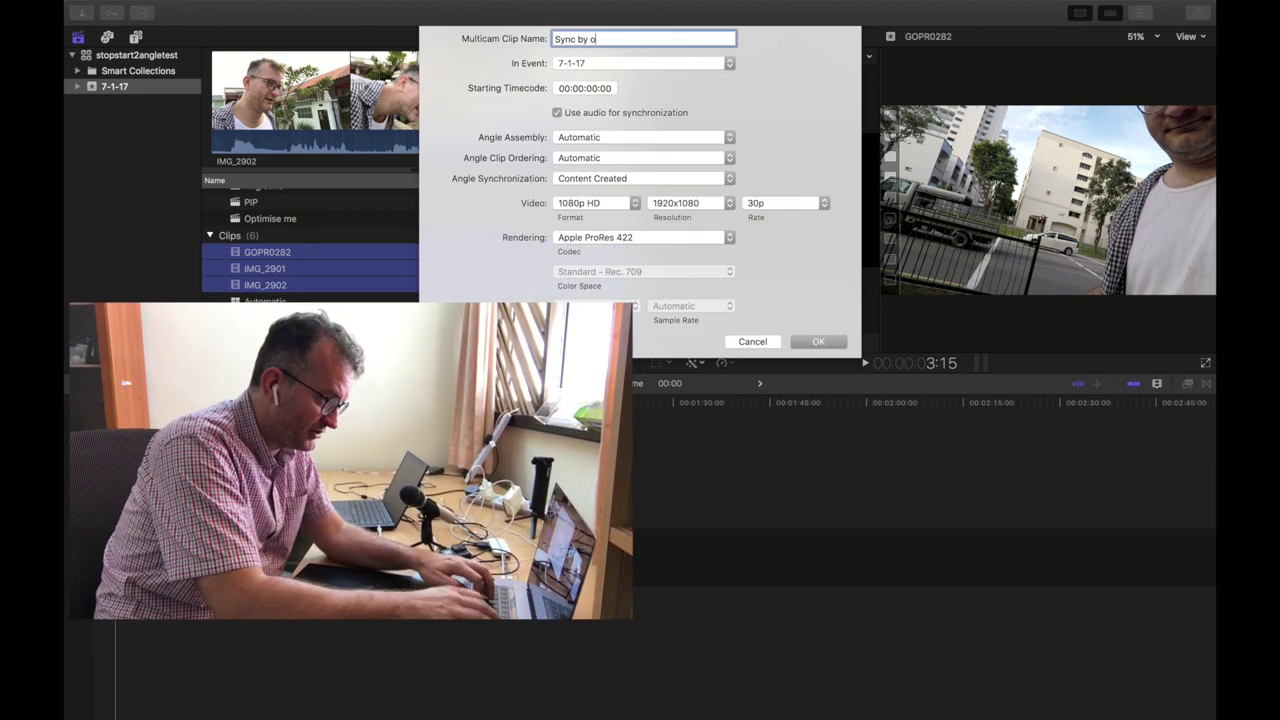
pyautogui.write('re')
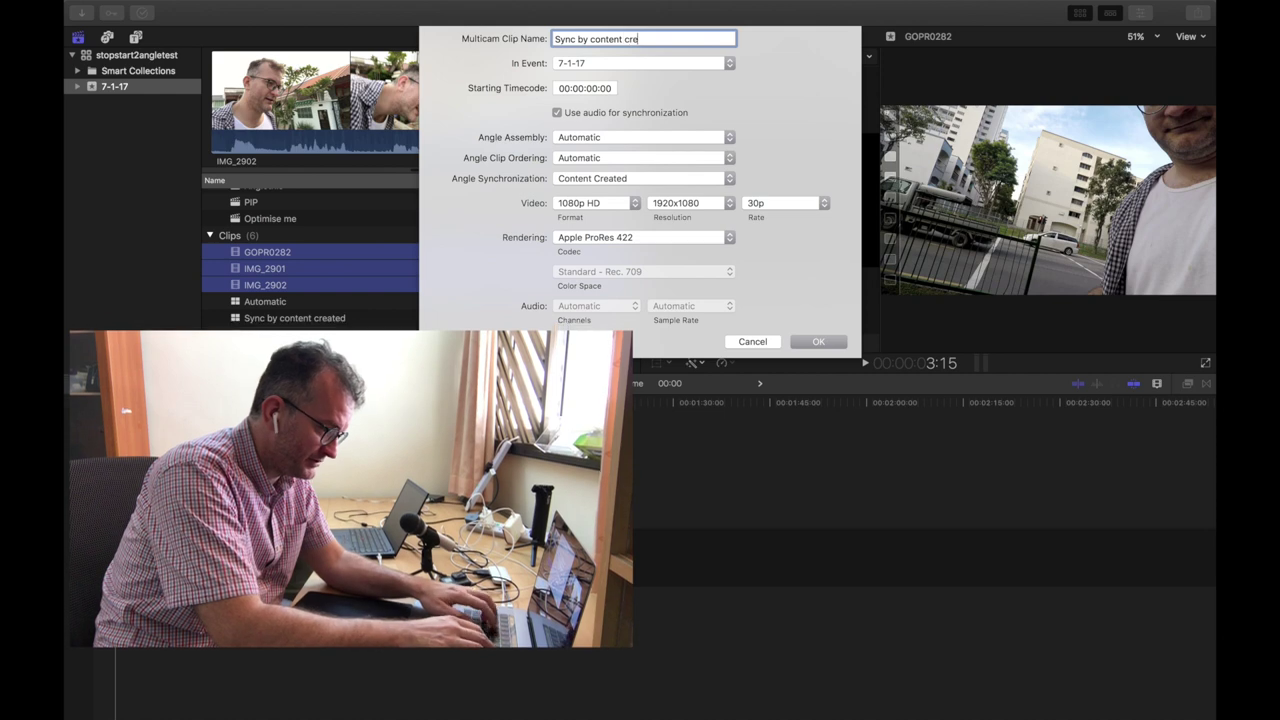
pyautogui.write('ated #2')
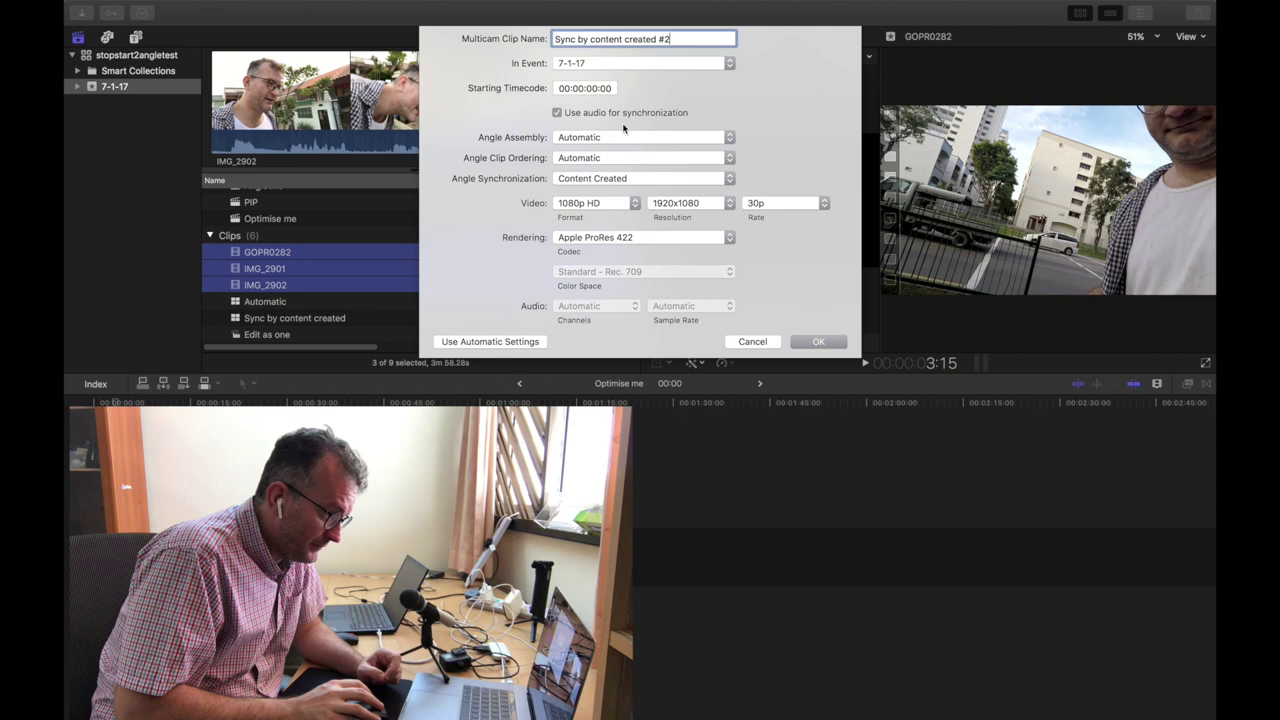
pyautogui.click(817, 341)
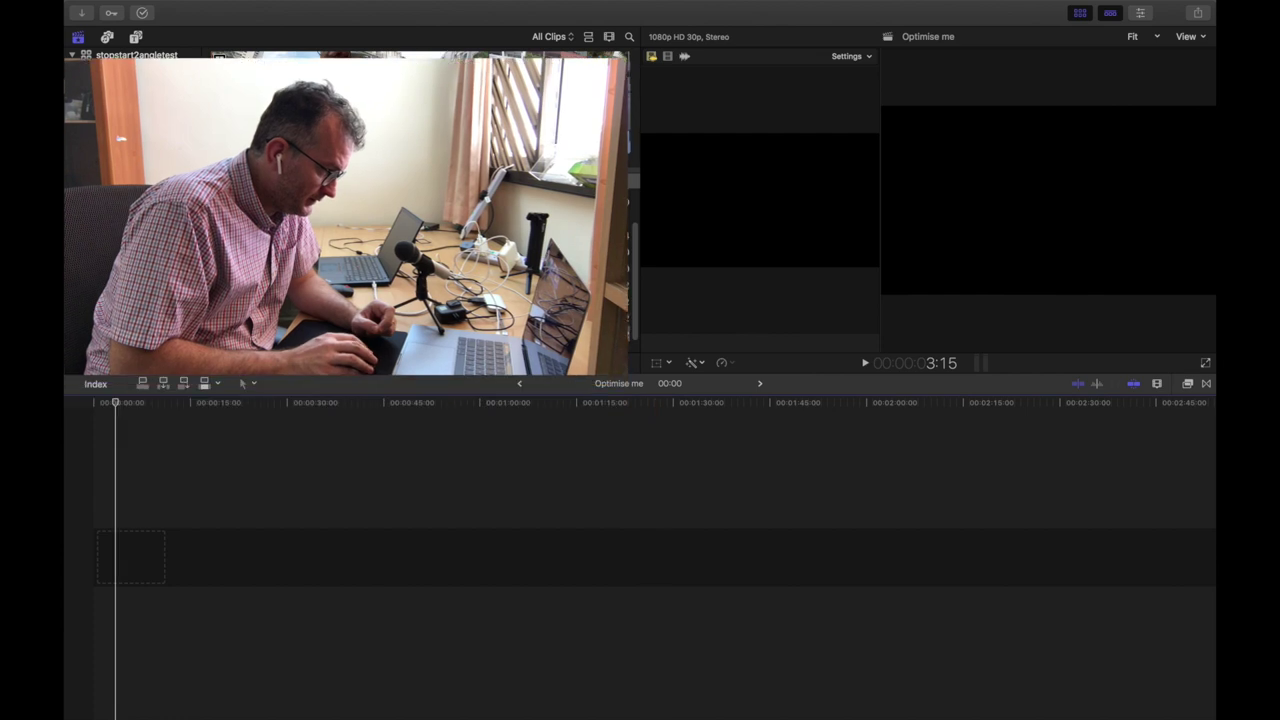
# Add the multicam clip "Sync by content created #2" to the empty Optimise me timeline and open it in the Angle Editor
pyautogui.moveTo(239, 431); pyautogui.dragTo(190, 552)
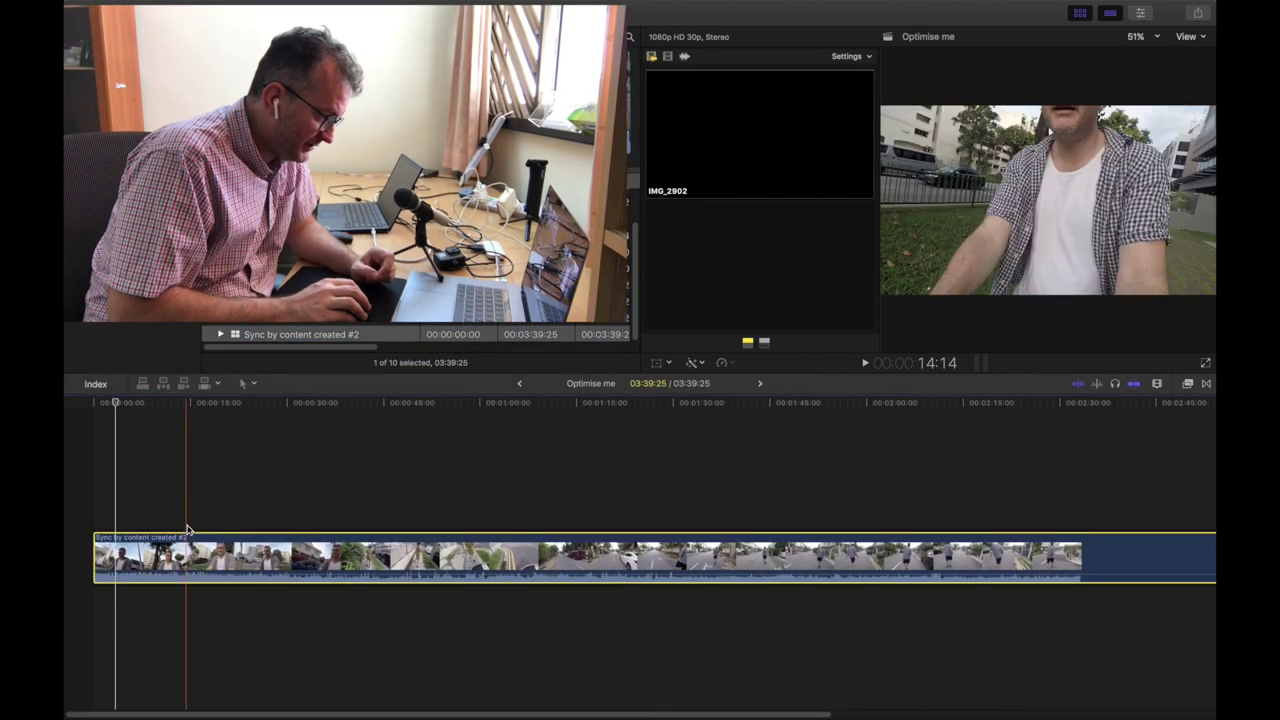
pyautogui.rightClick(563, 572)
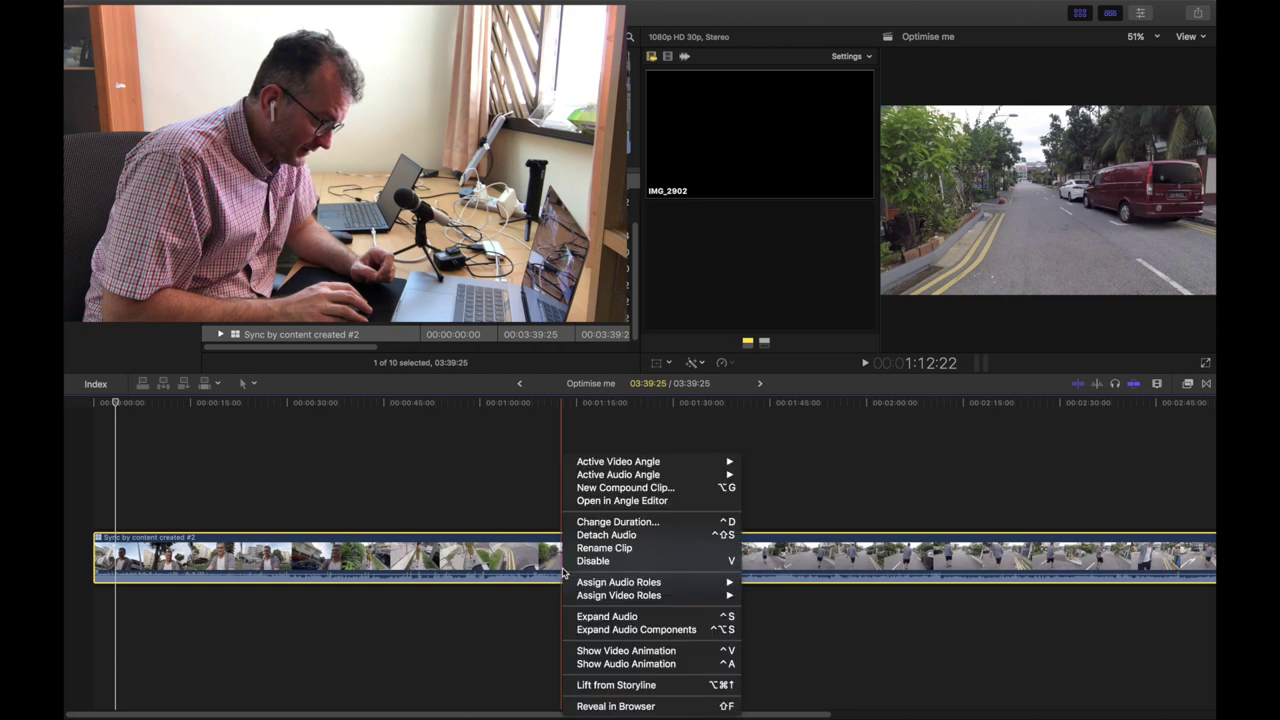
pyautogui.click(560, 571)
pyautogui.rightClick(560, 571)
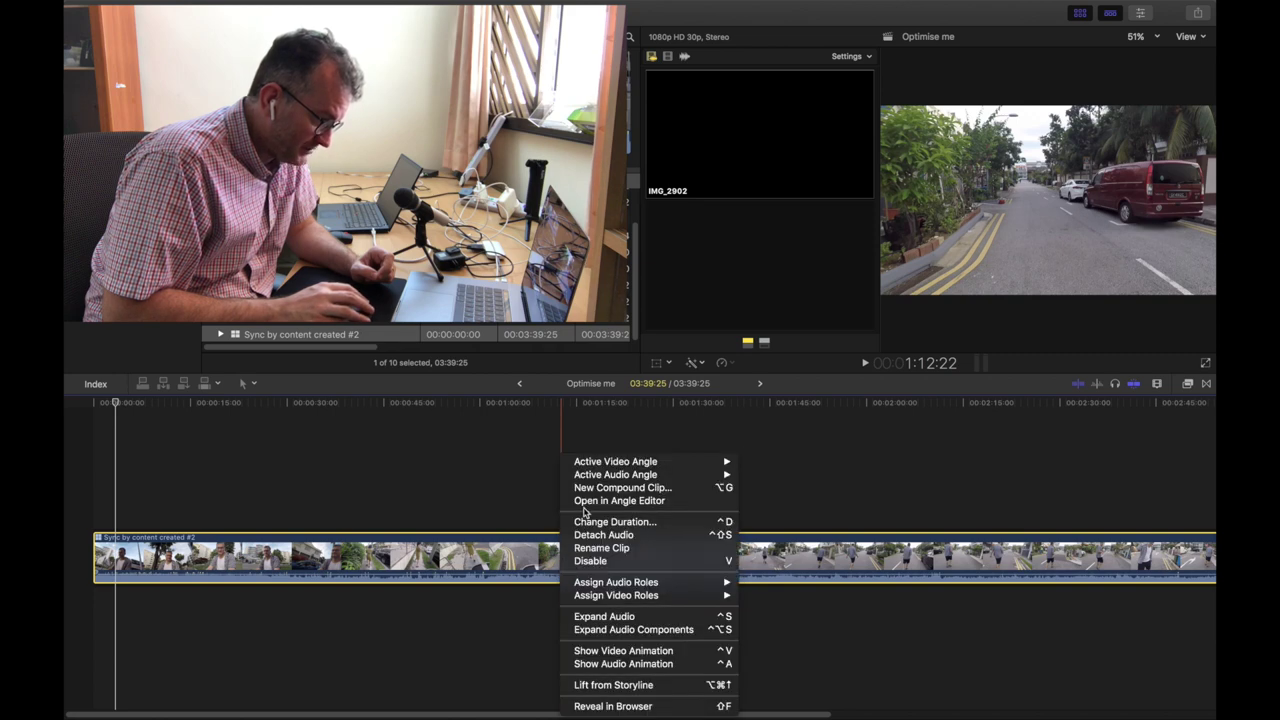
pyautogui.click(585, 501)
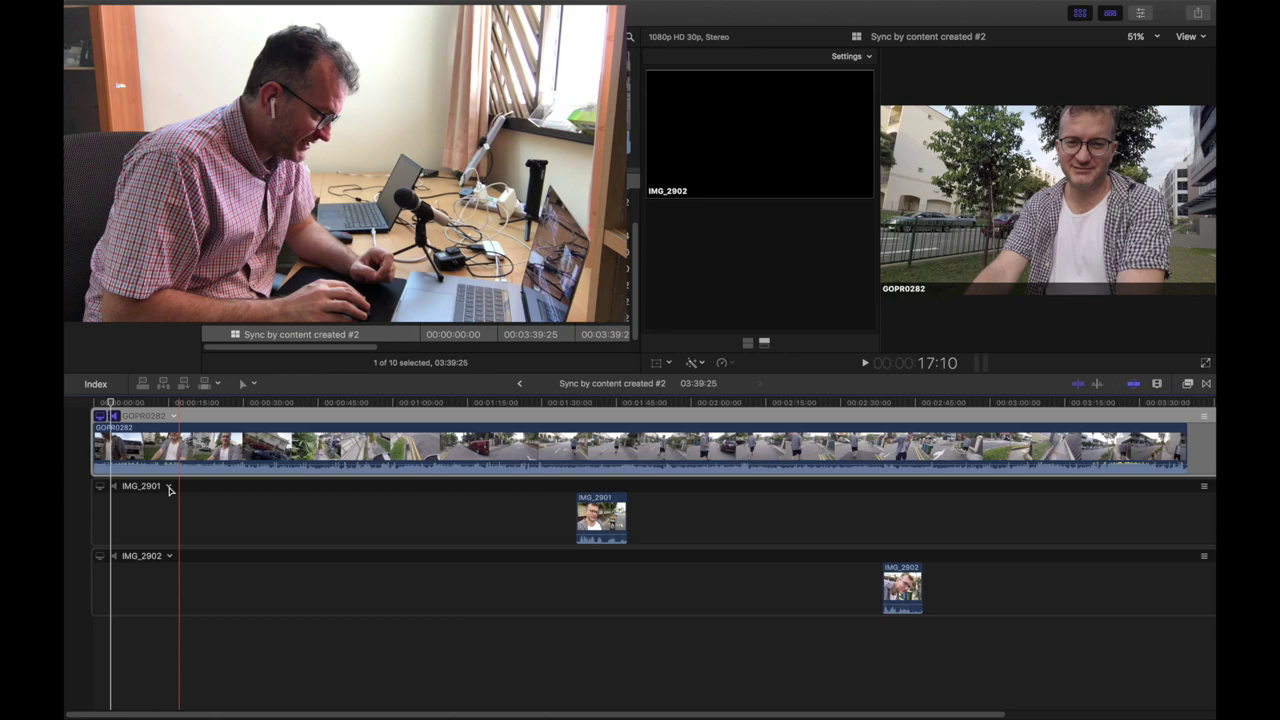
# Rename the IMG_2901 angle as "iphone" and the GOPR0282 angle as "gopro"
pyautogui.doubleClick(146, 487)
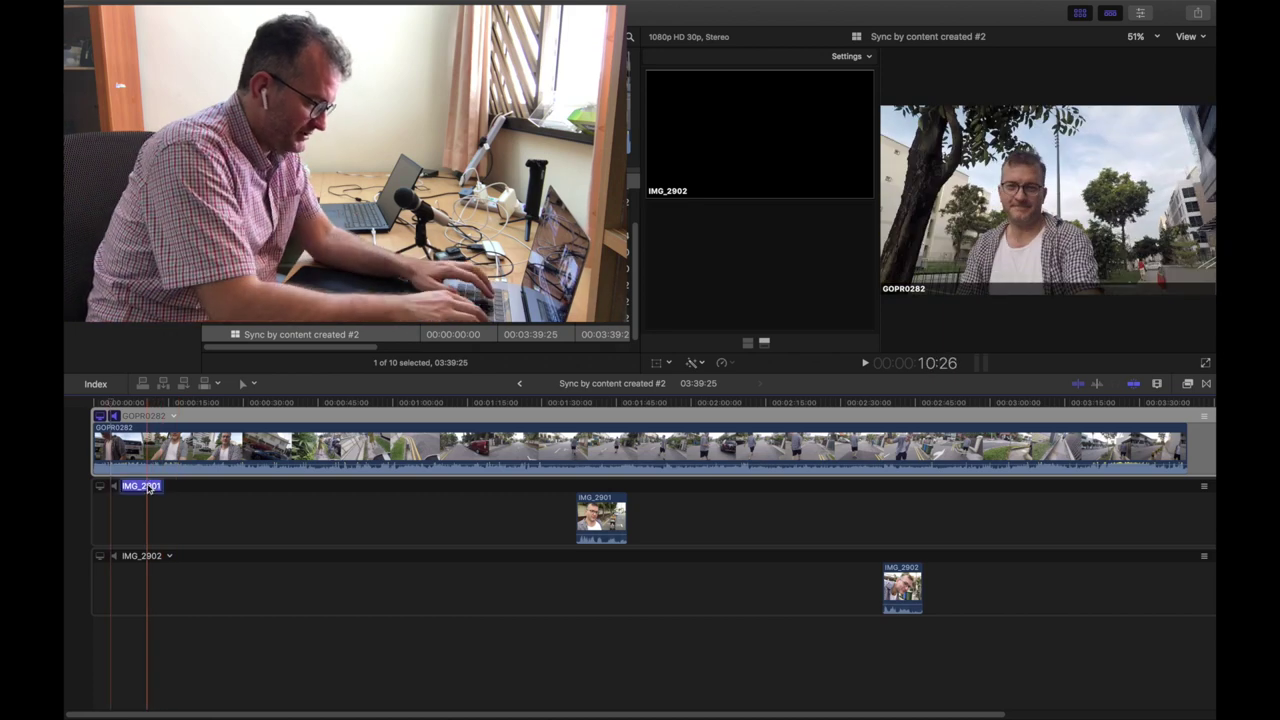
pyautogui.write('Iphone')
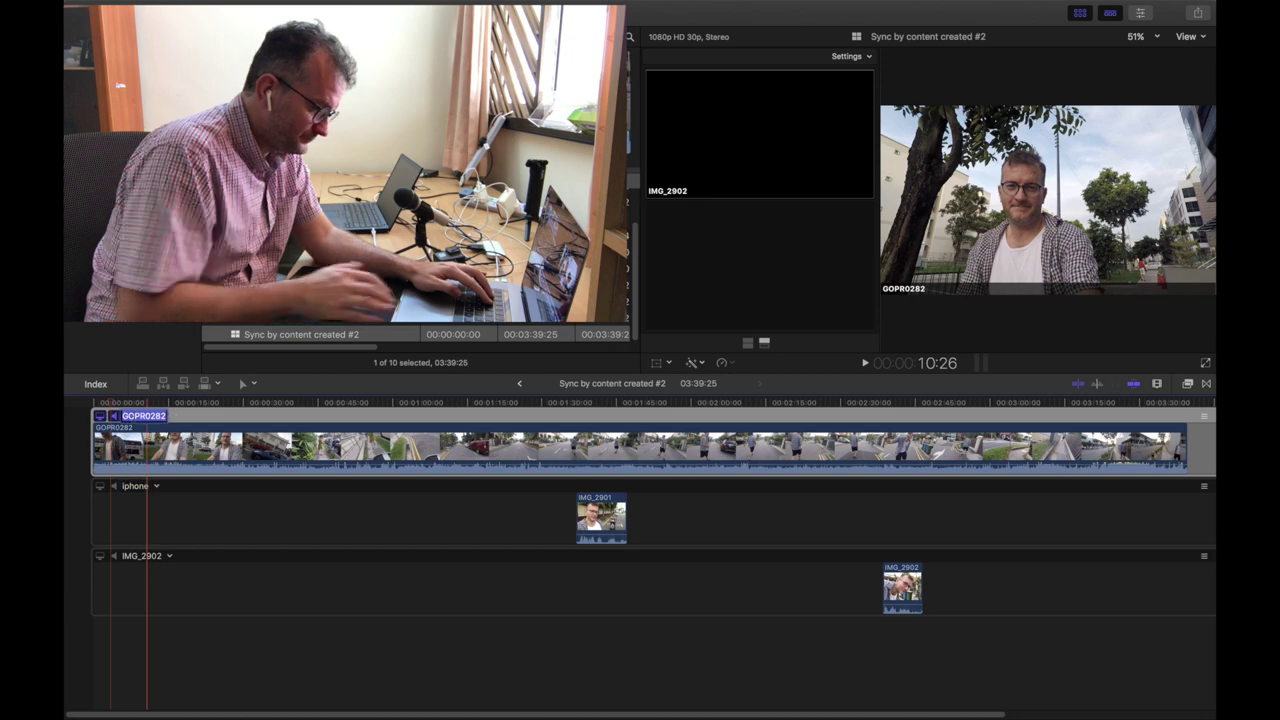
pyautogui.write('gopro')
pyautogui.press('Return')
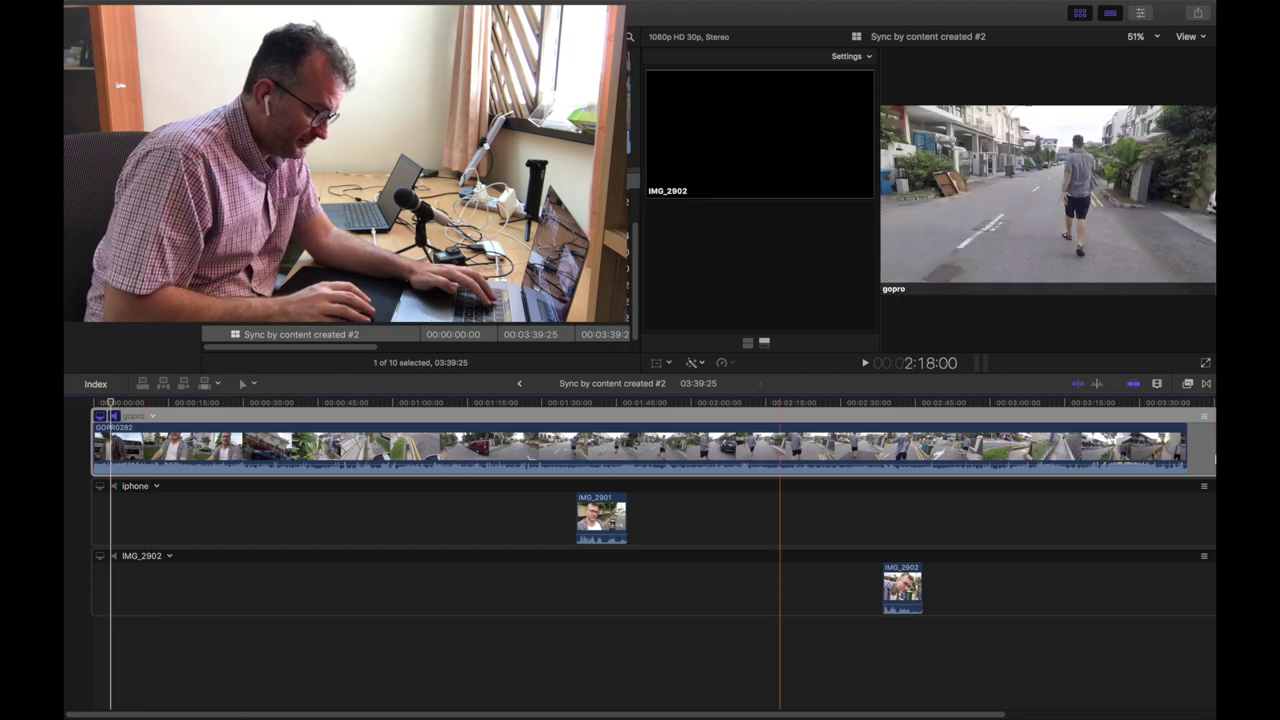
# Move the IMG_2902 clip into the iphone angle at the same time position and delete the emptied IMG_2902 angle
pyautogui.click(900, 585)
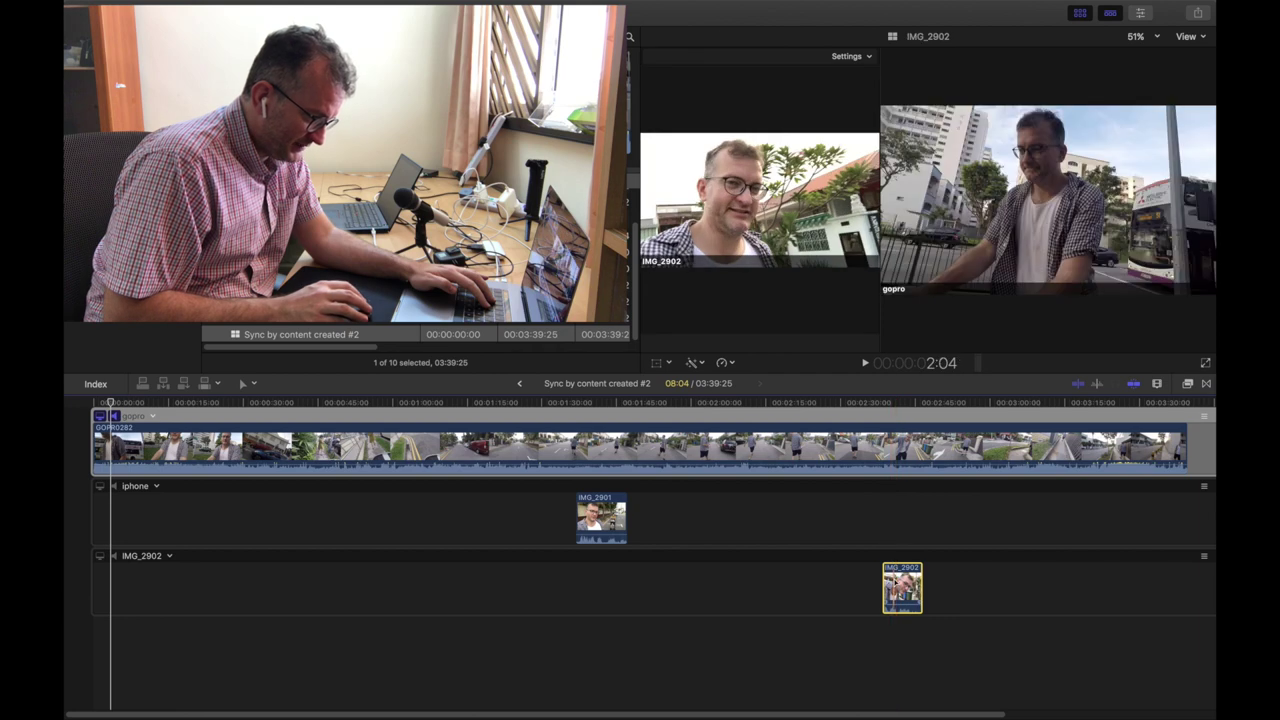
pyautogui.moveTo(900, 585); pyautogui.dragTo(888, 514)
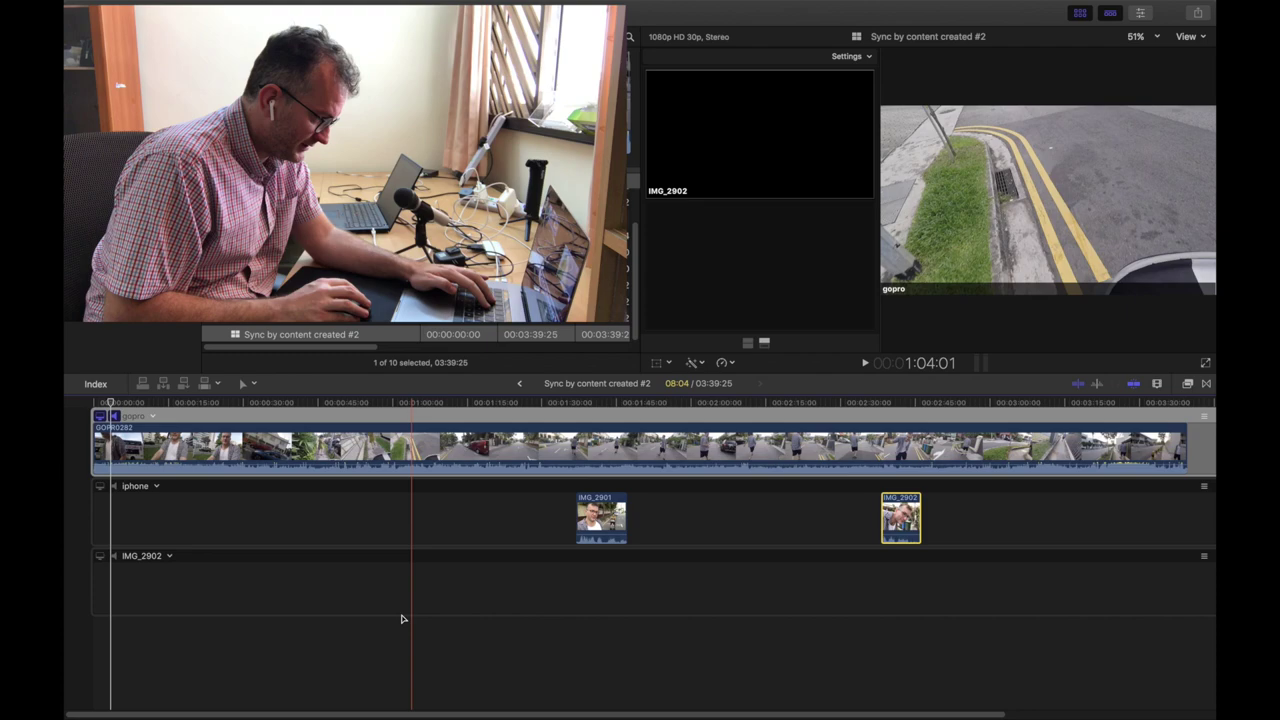
pyautogui.click(168, 557)
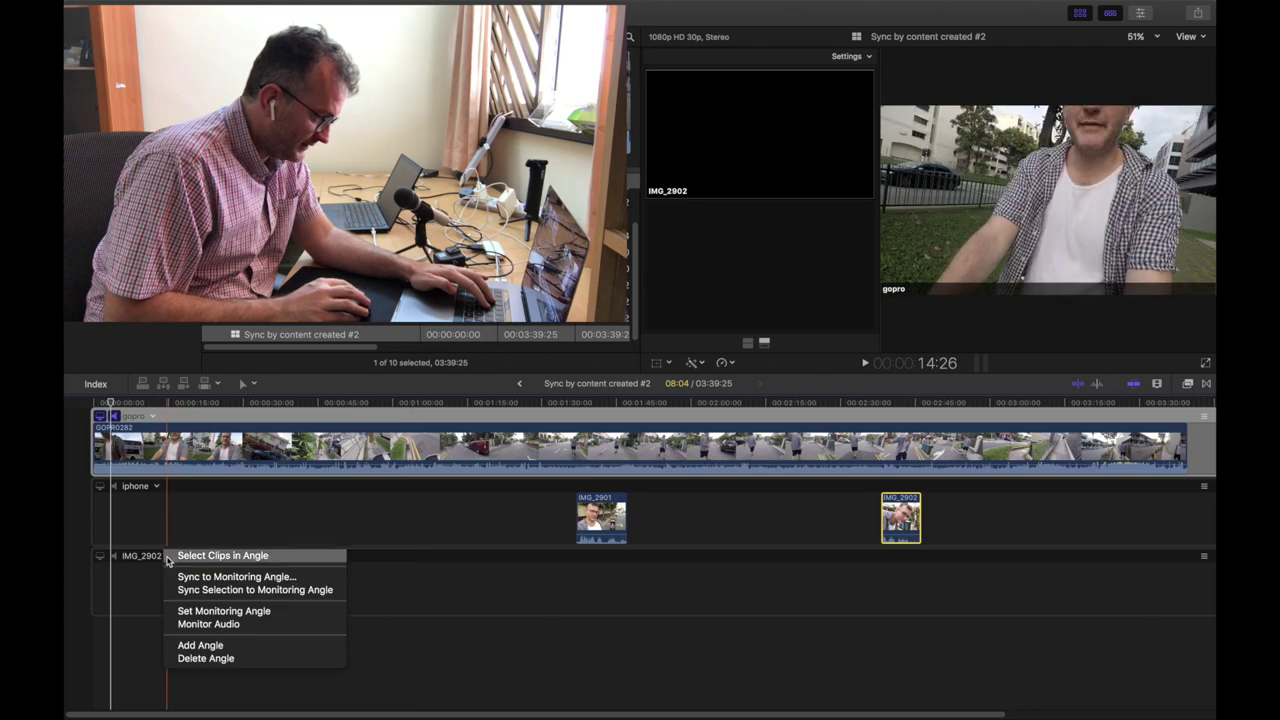
pyautogui.click(168, 557)
pyautogui.click(167, 557)
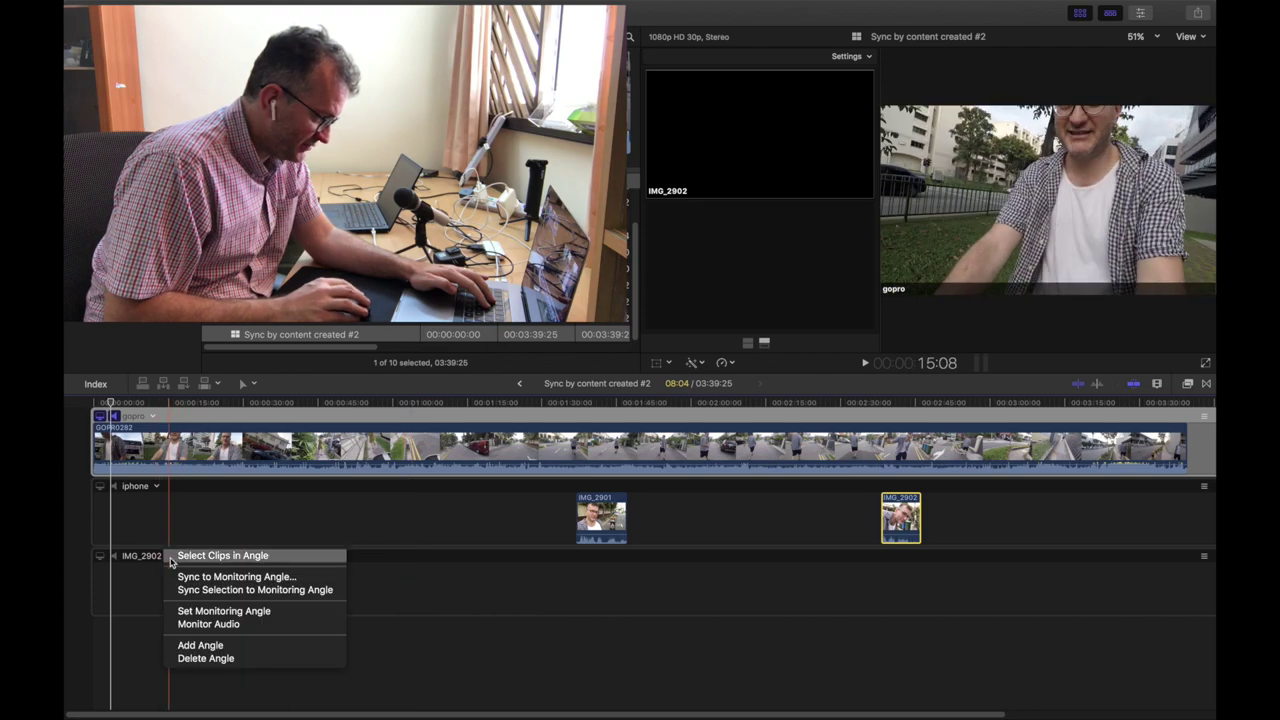
pyautogui.click(201, 658)
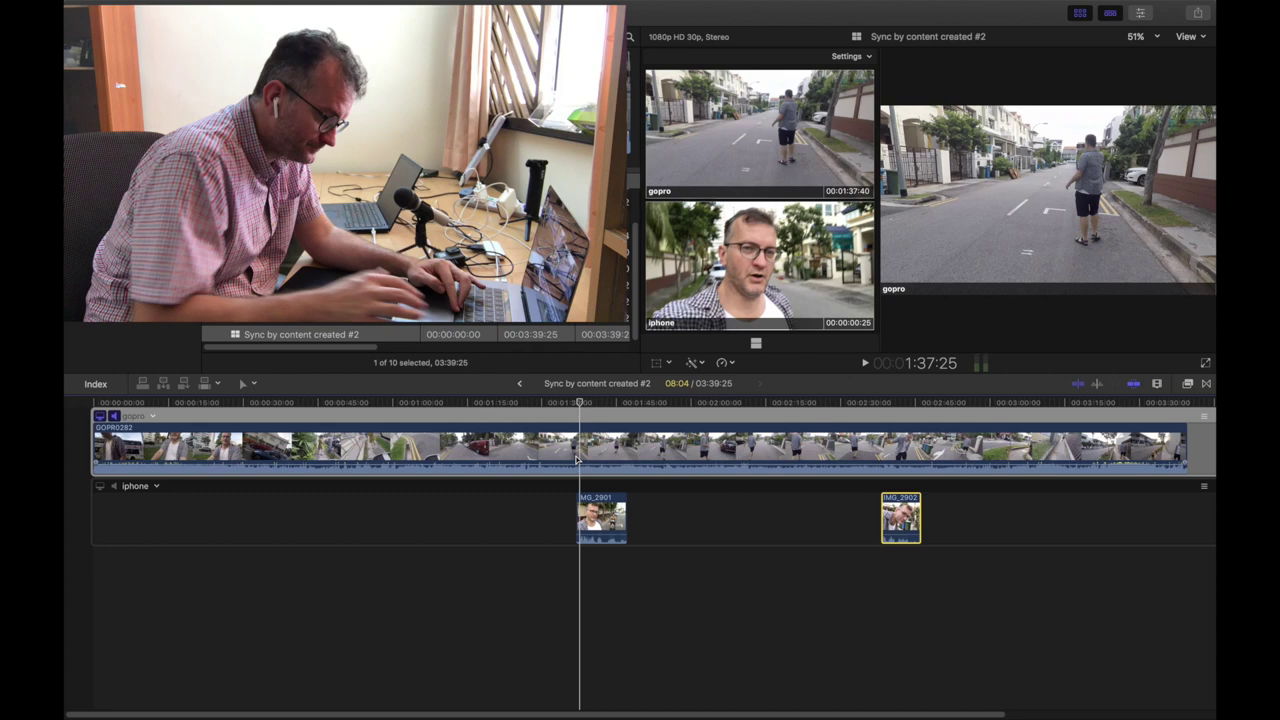
# Play back the two iphone clips alongside the gopro angle to check their synchronization
pyautogui.press('space')
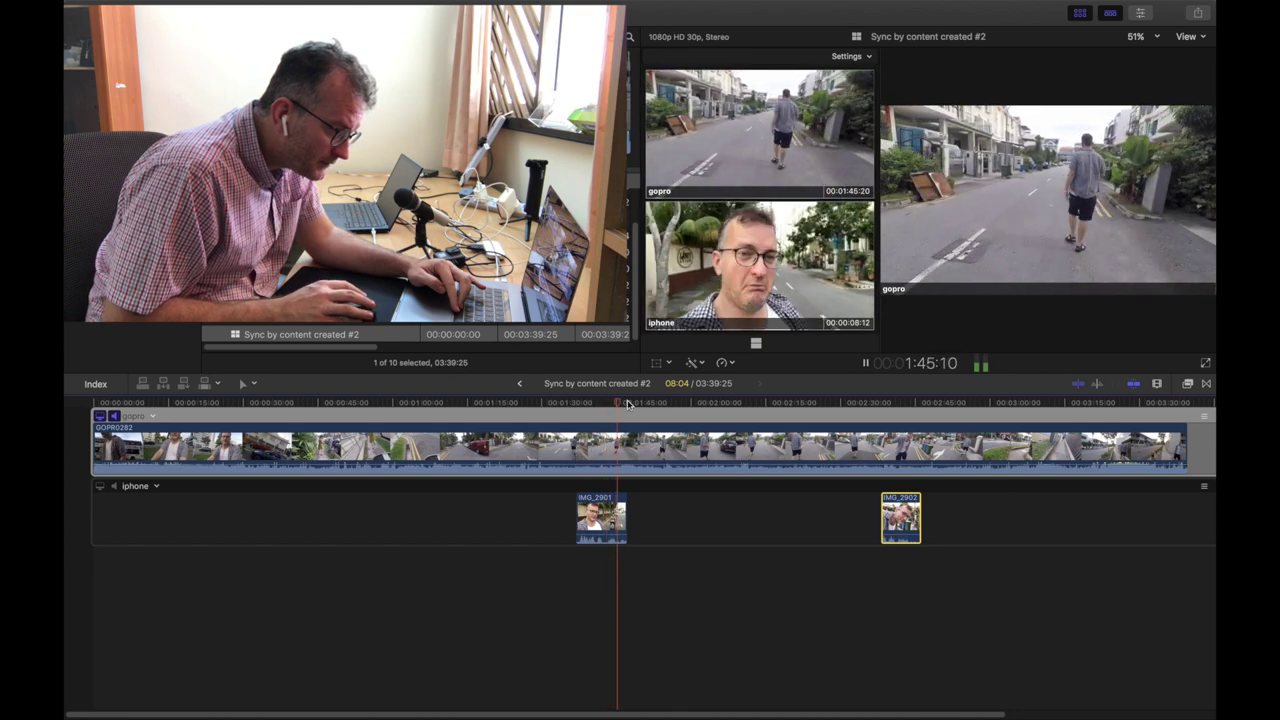
pyautogui.moveTo(621, 402); pyautogui.dragTo(885, 422)
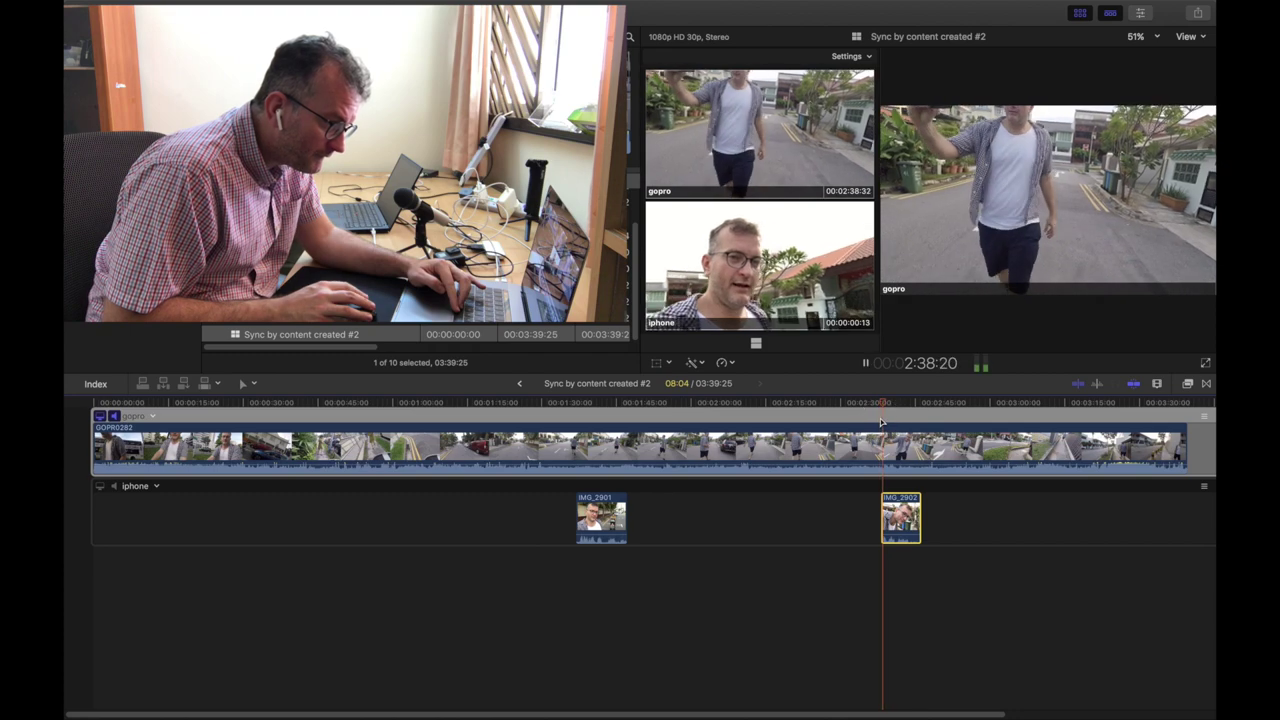
pyautogui.press('space')
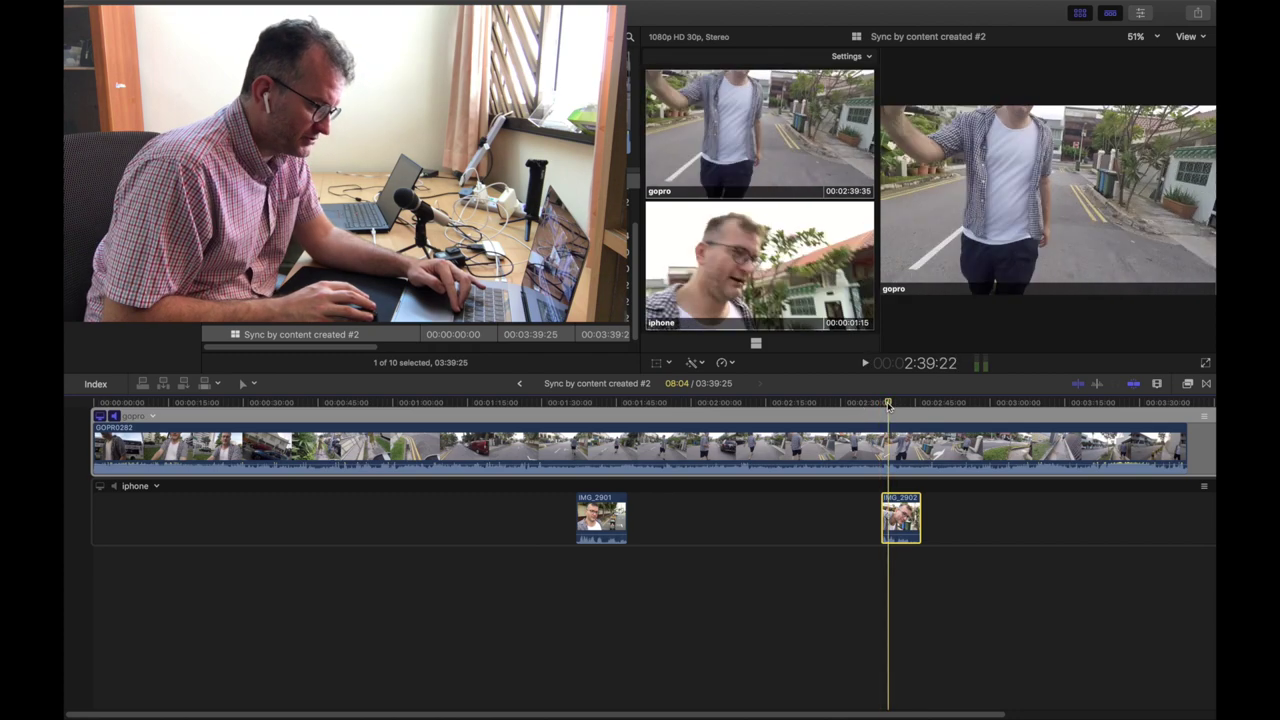
pyautogui.moveTo(886, 405); pyautogui.dragTo(767, 486)
pyautogui.click(503, 491)
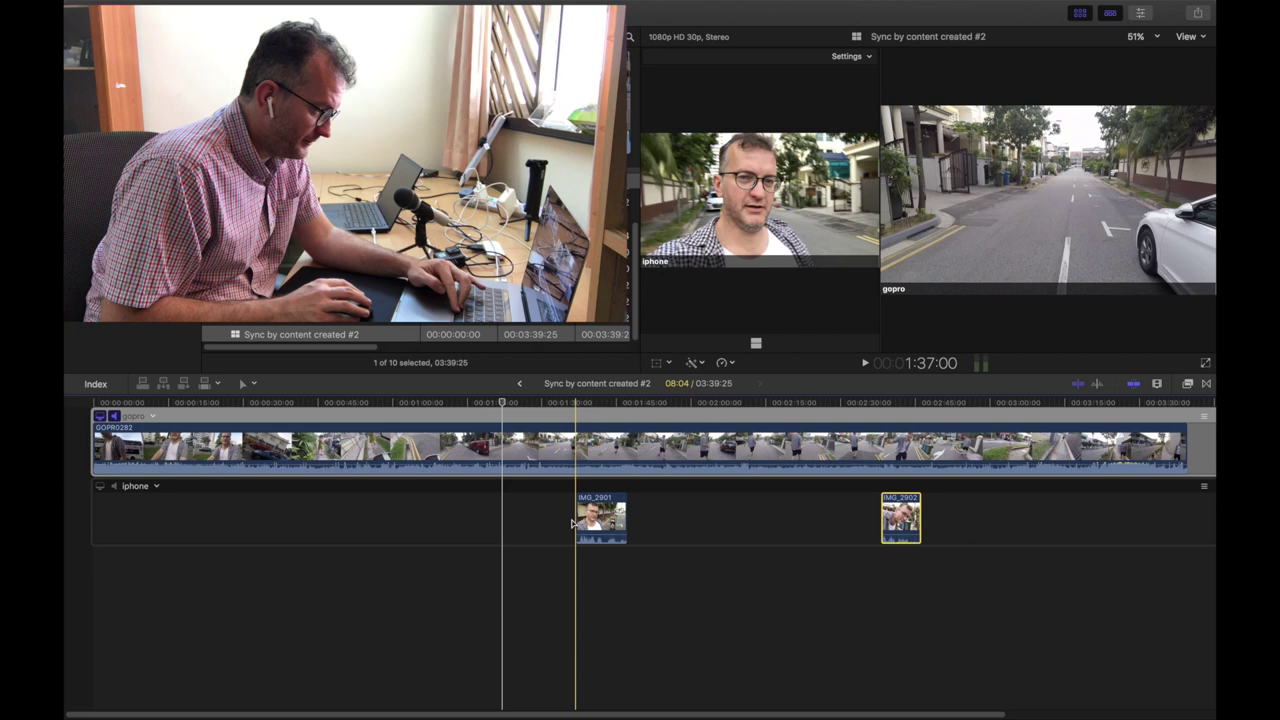
# Return to the Optimise me project timeline and place the playhead at about 28 seconds
pyautogui.click(519, 385)
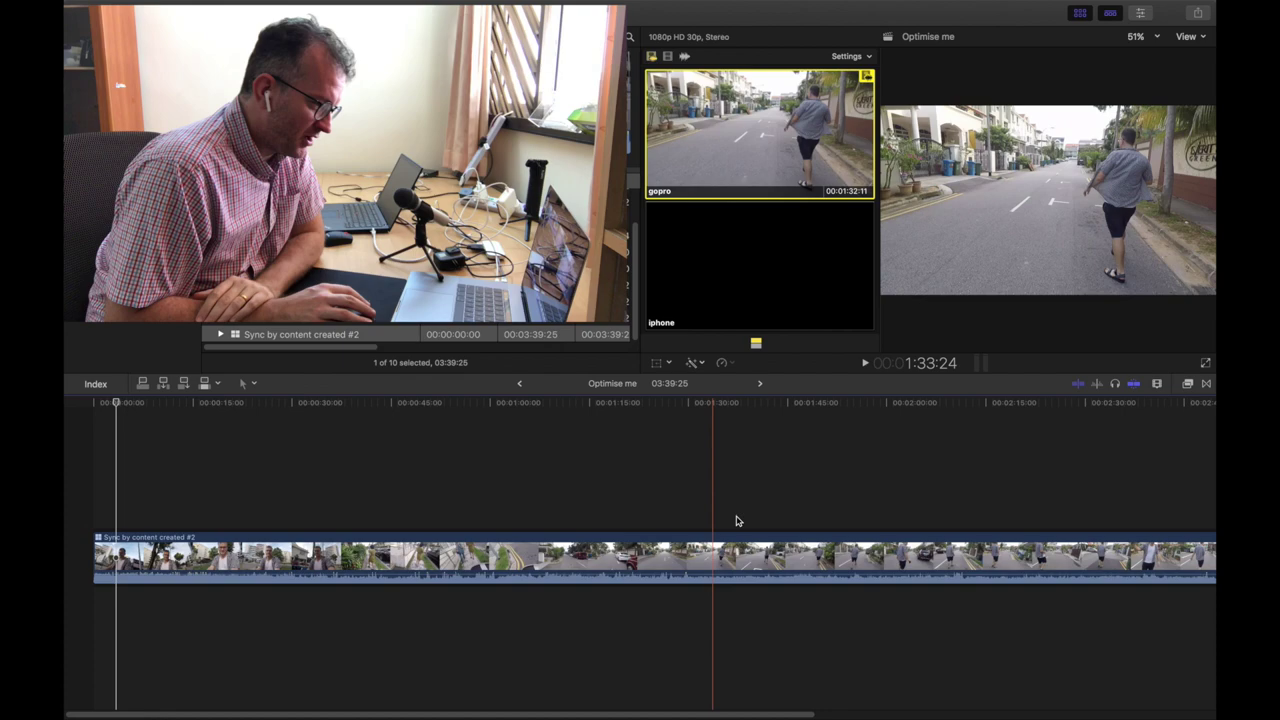
pyautogui.click(359, 542)
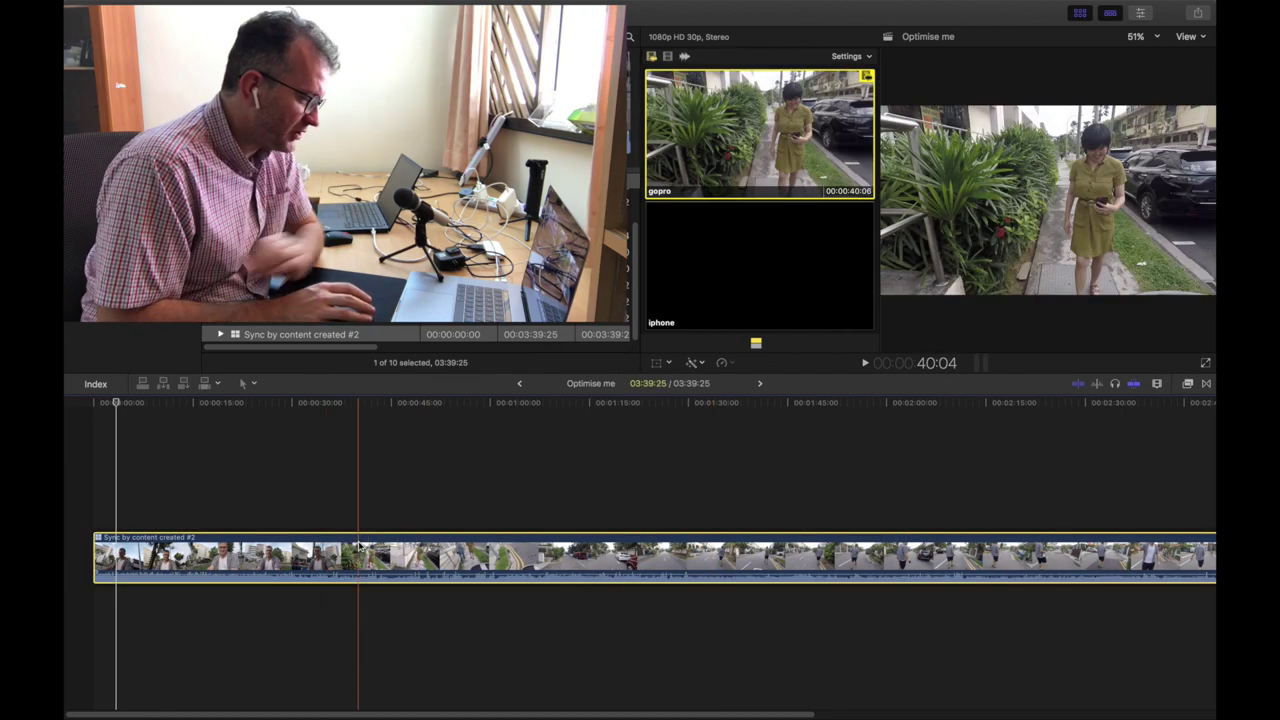
pyautogui.click(279, 480)
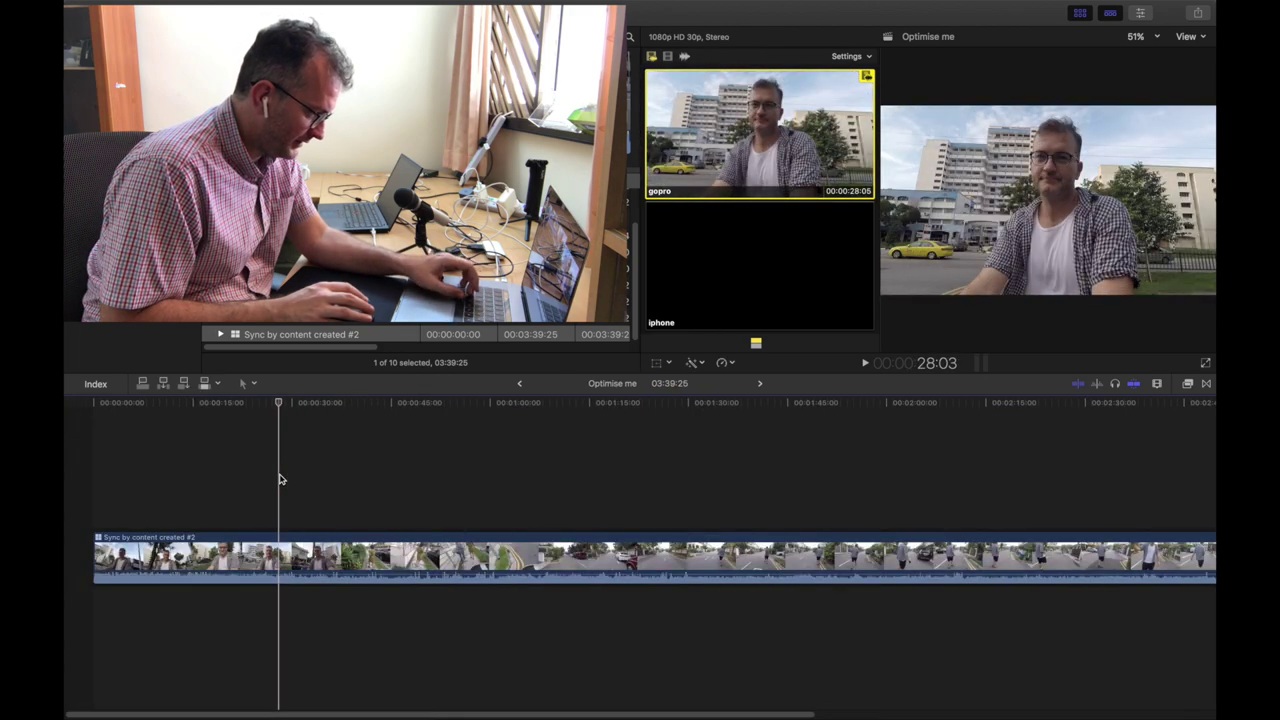
# Connect a second copy of the multicam clip above the first at the timeline start, and cut it to the iphone angle at 28:03
pyautogui.moveTo(237, 340); pyautogui.dragTo(82, 495)
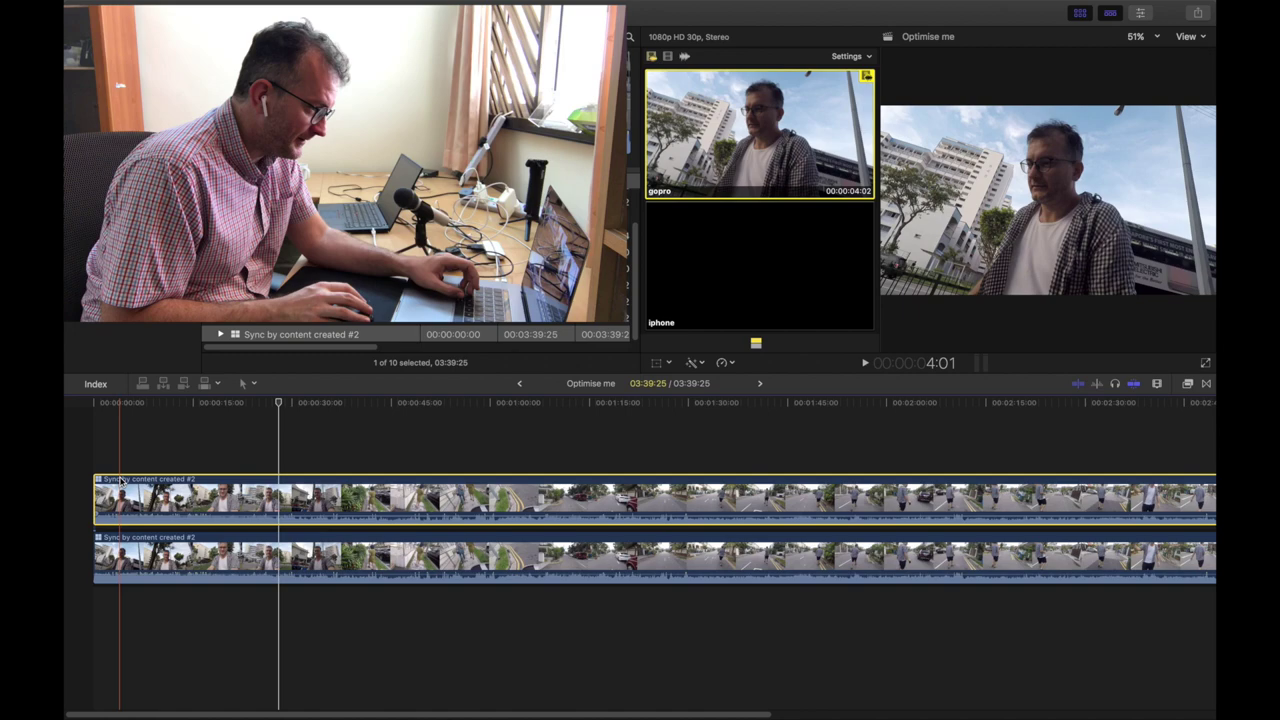
pyautogui.click(732, 229)
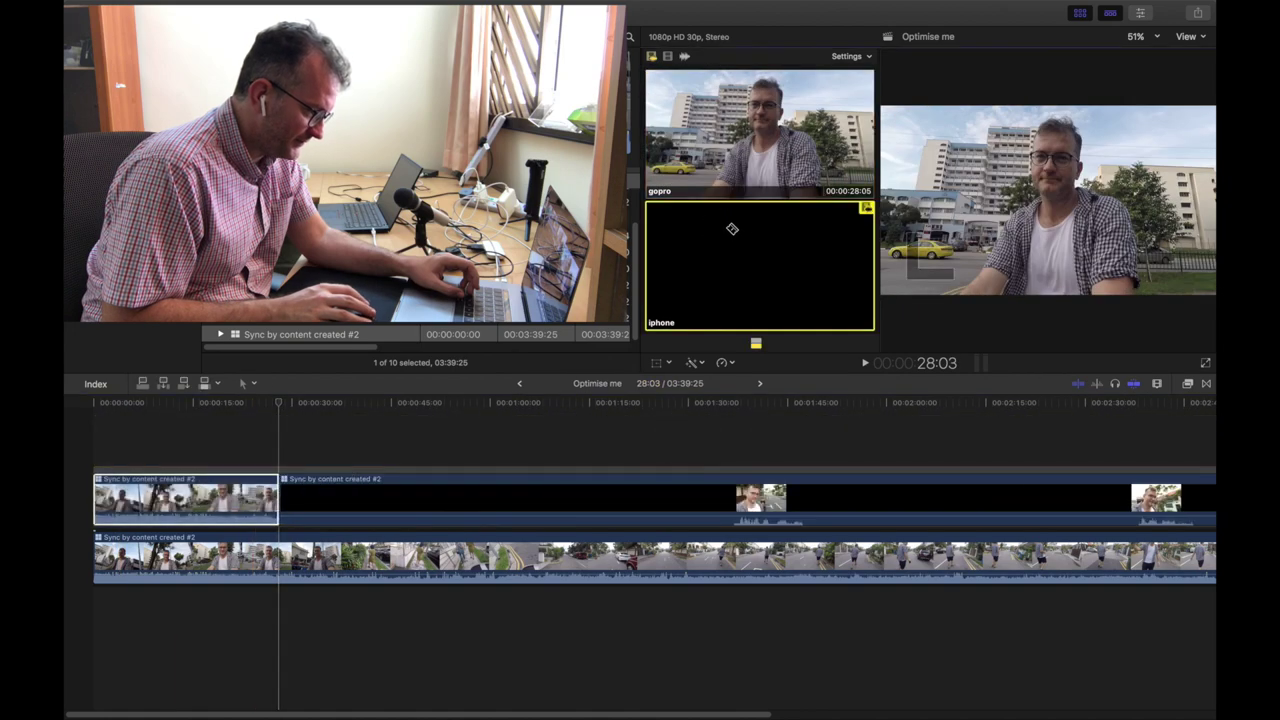
# Transform the iphone segment into a picture-in-picture scaled to about 50% and positioned at about X 416, Y -198 px in the frame's lower-right corner
pyautogui.click(748, 488)
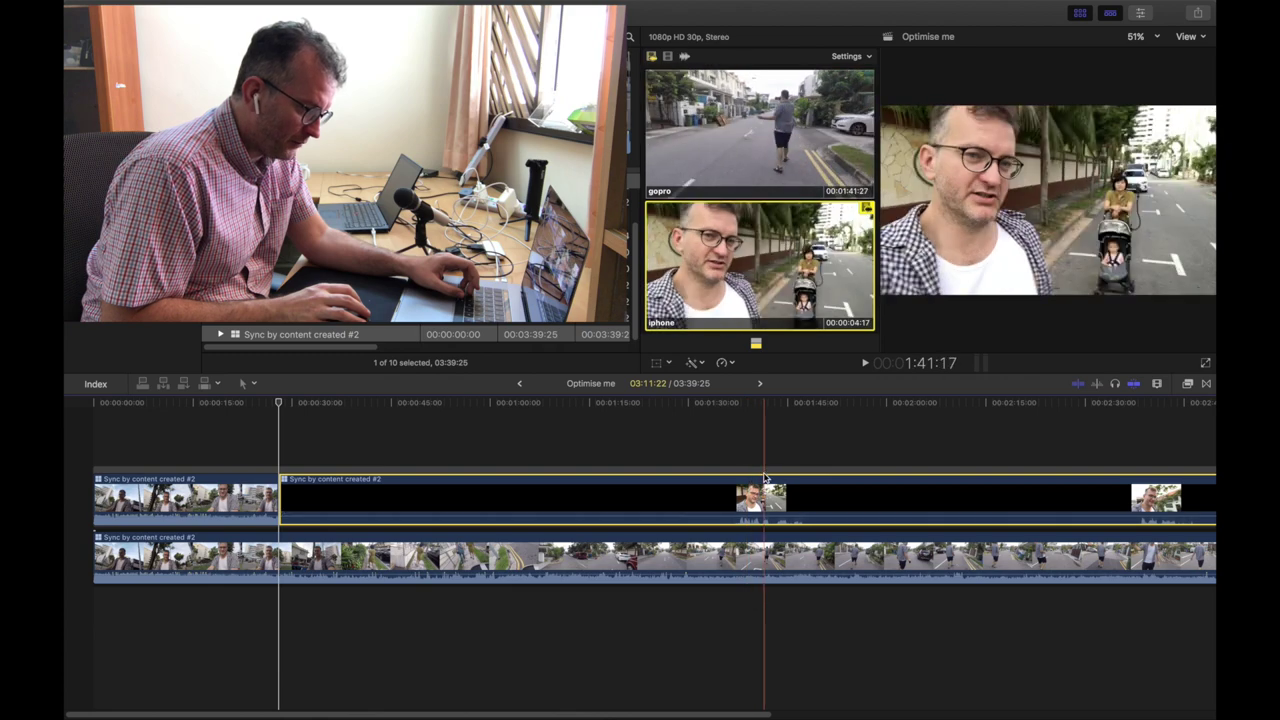
pyautogui.click(660, 366)
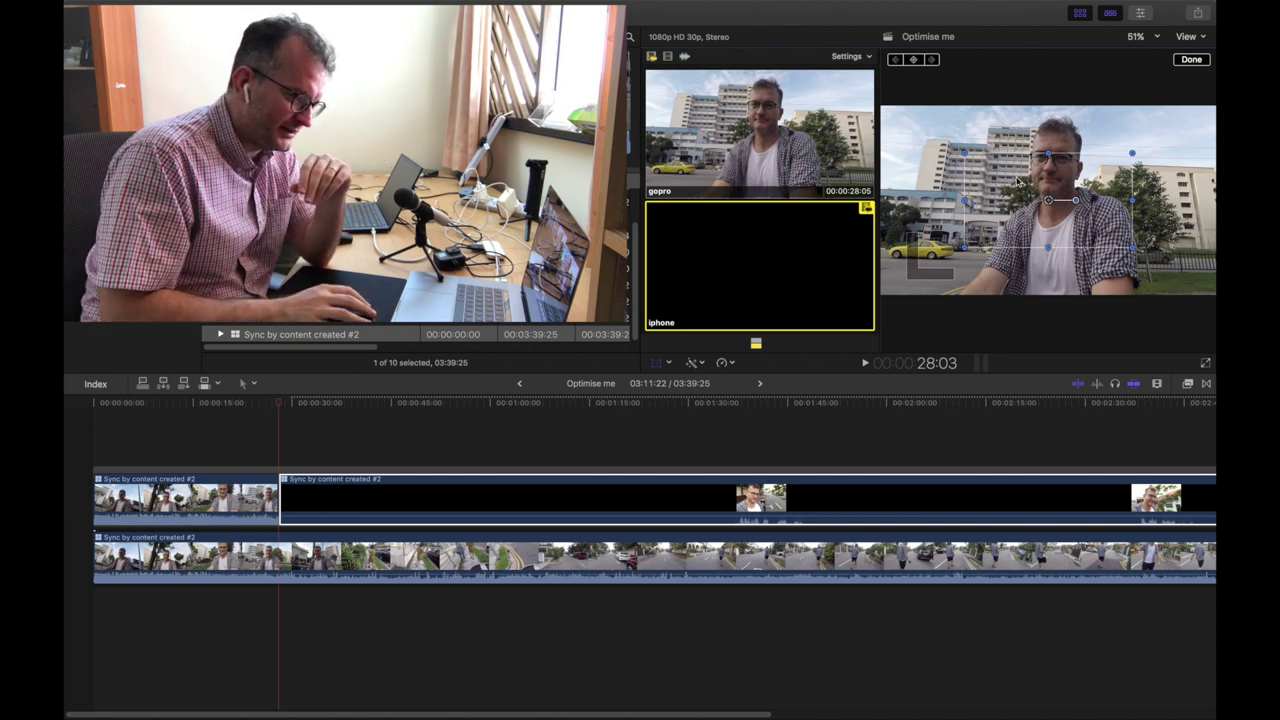
pyautogui.moveTo(1017, 180); pyautogui.dragTo(1093, 214)
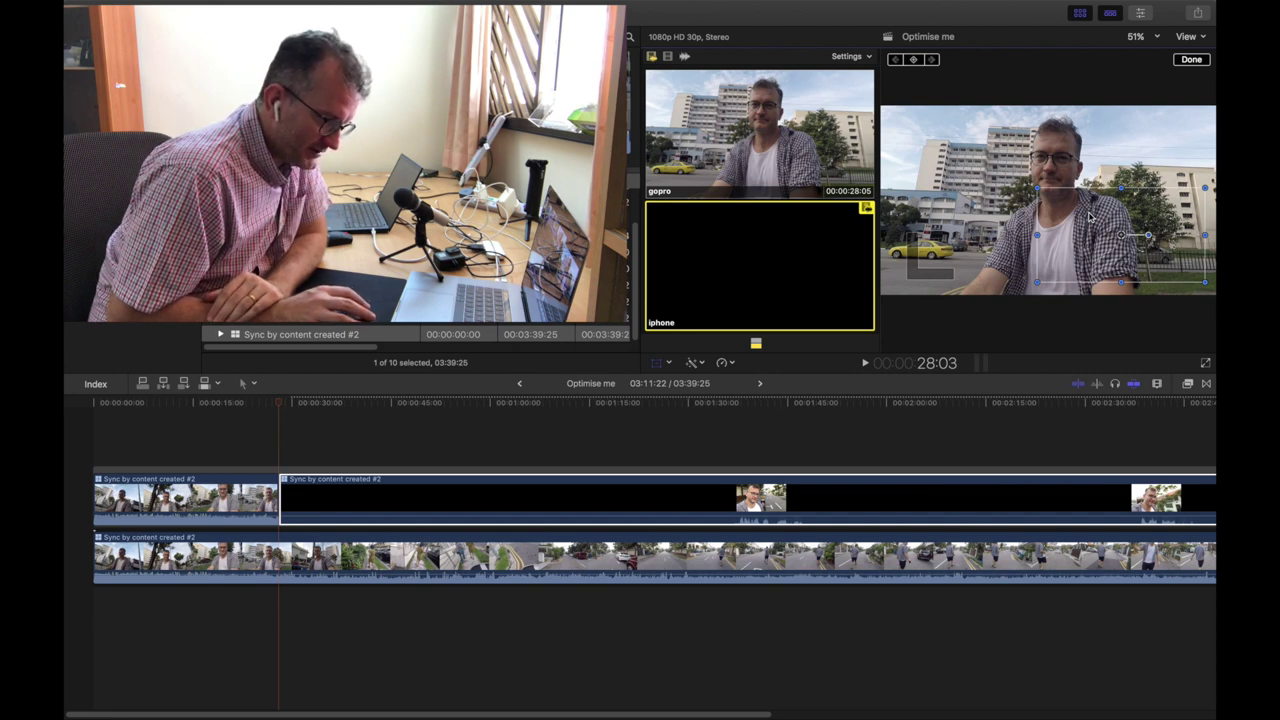
pyautogui.click(1192, 60)
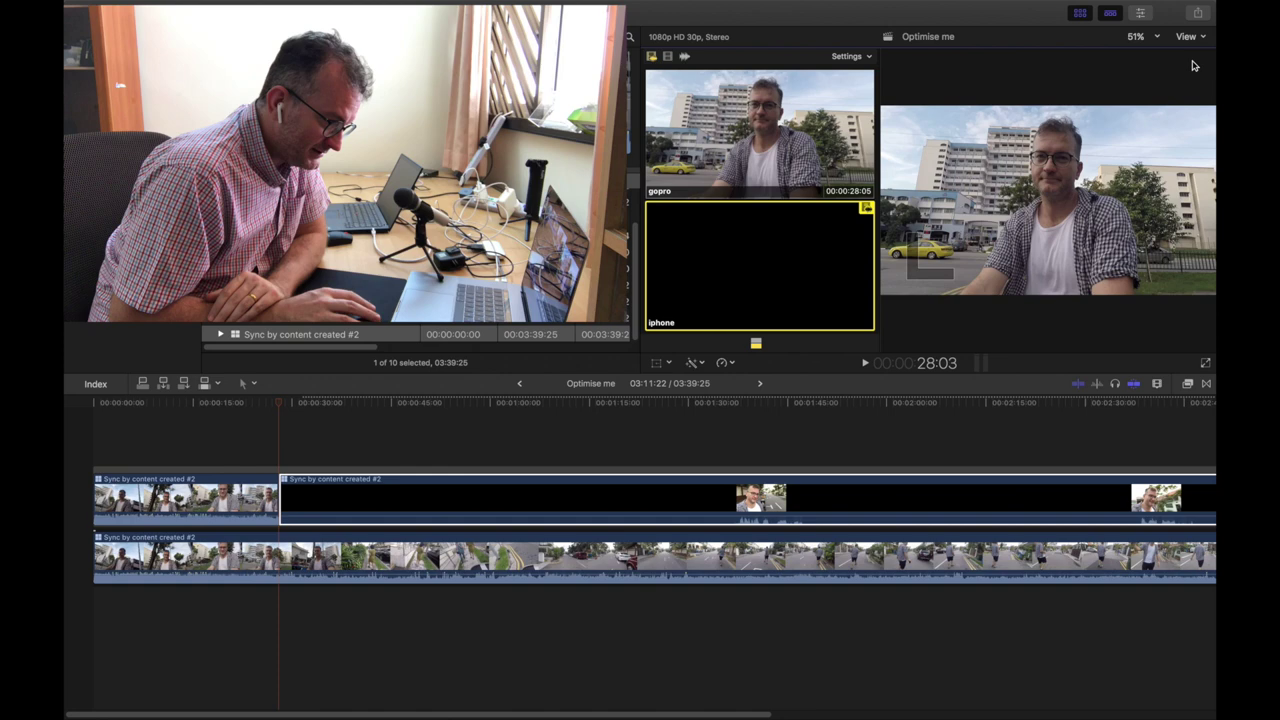
# Play back both iphone picture-in-picture sections, around 1:37 and 2:42, and return the playhead to the first one
pyautogui.click(698, 426)
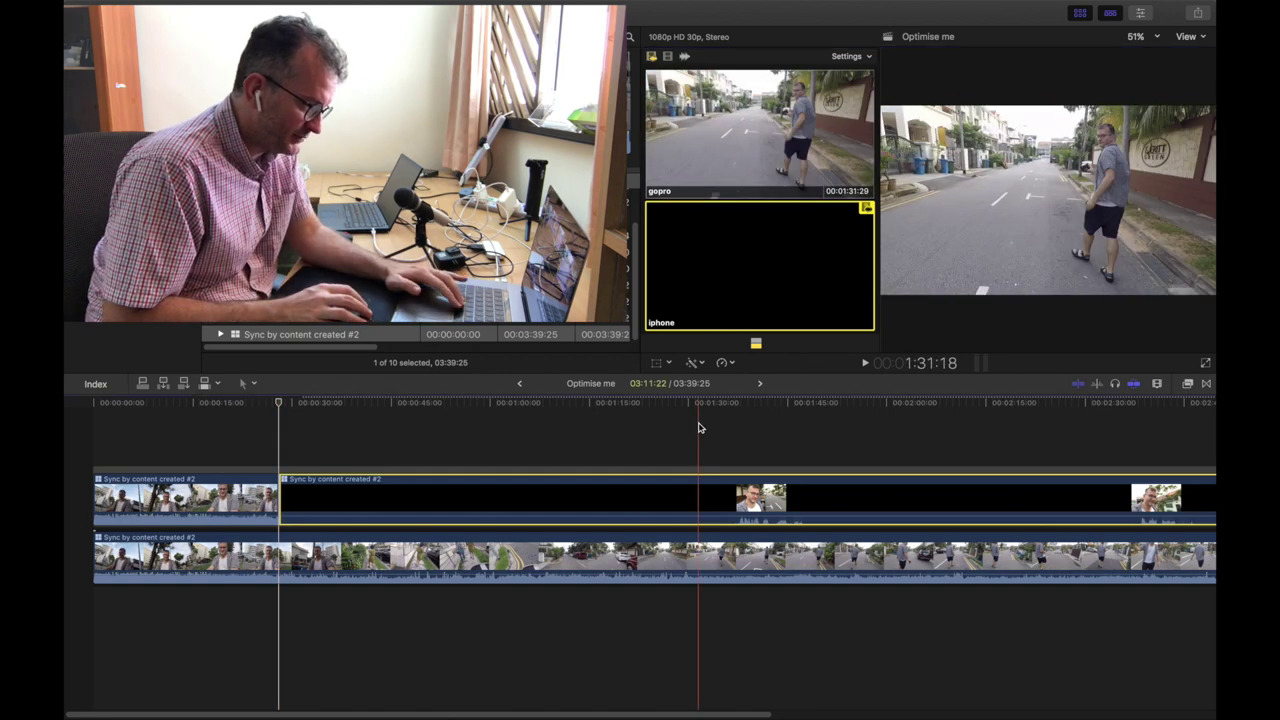
pyautogui.click(681, 424)
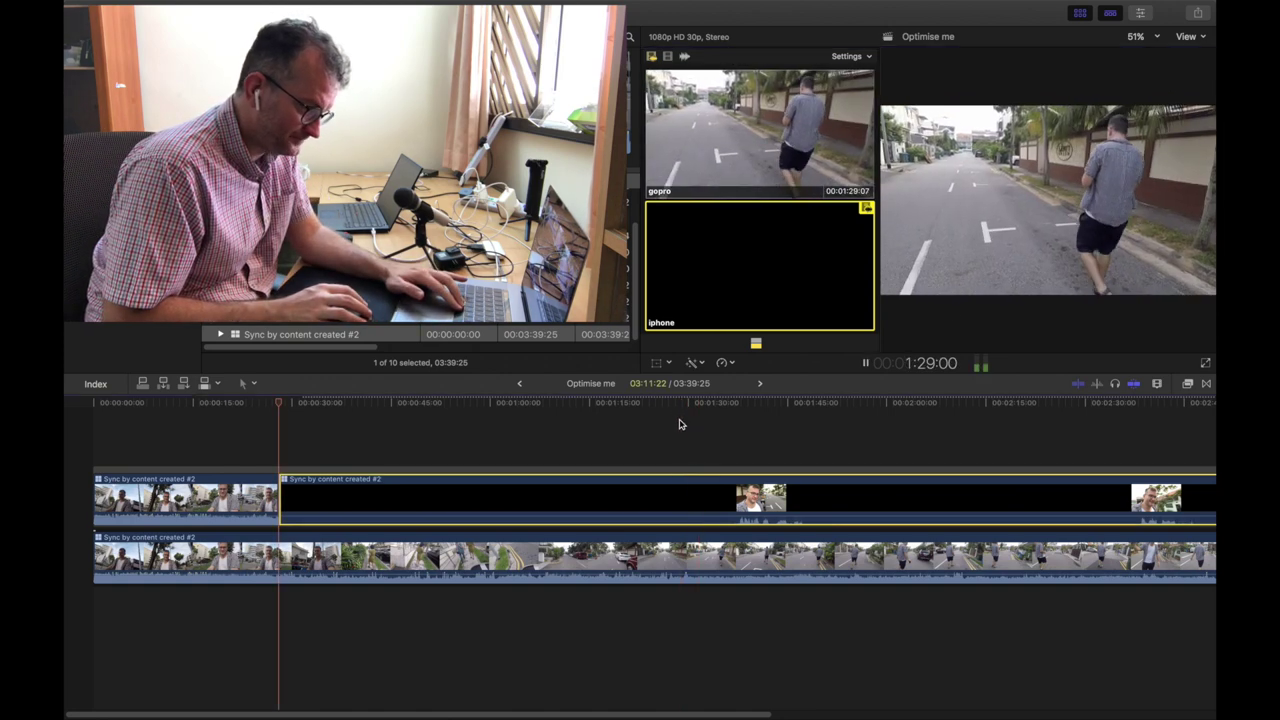
pyautogui.press('space')
pyautogui.click(738, 408)
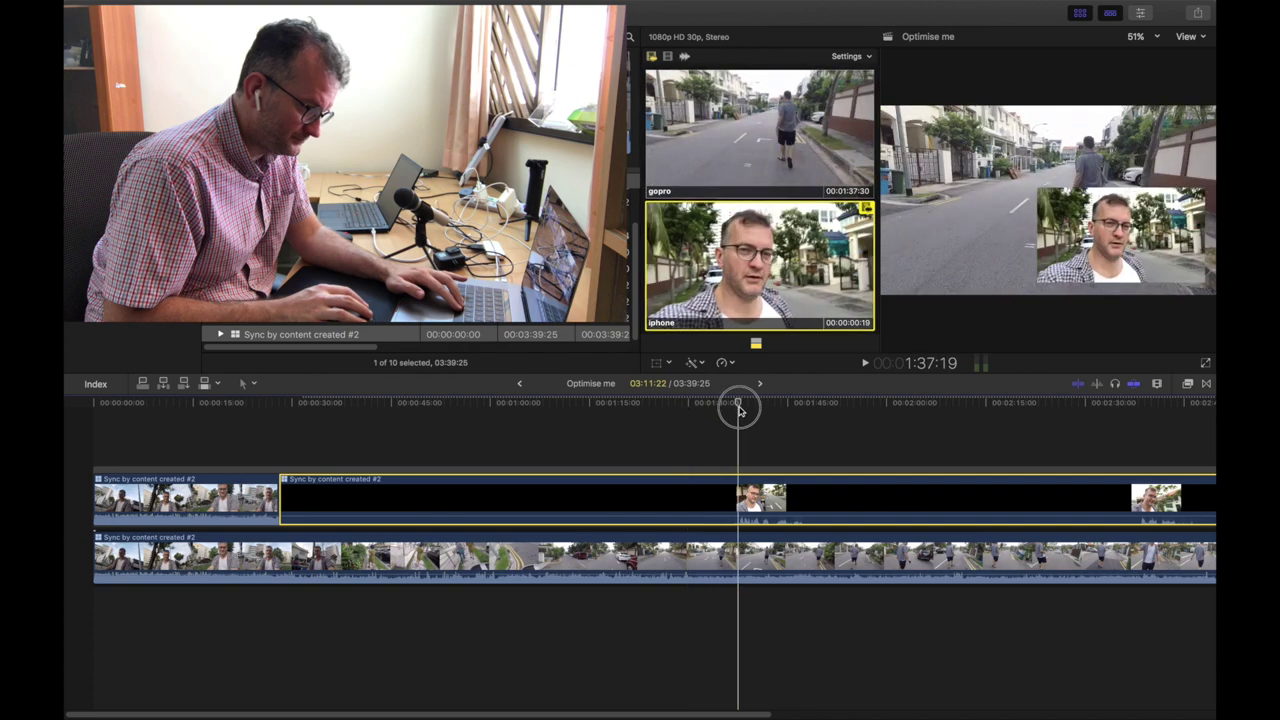
pyautogui.press('space')
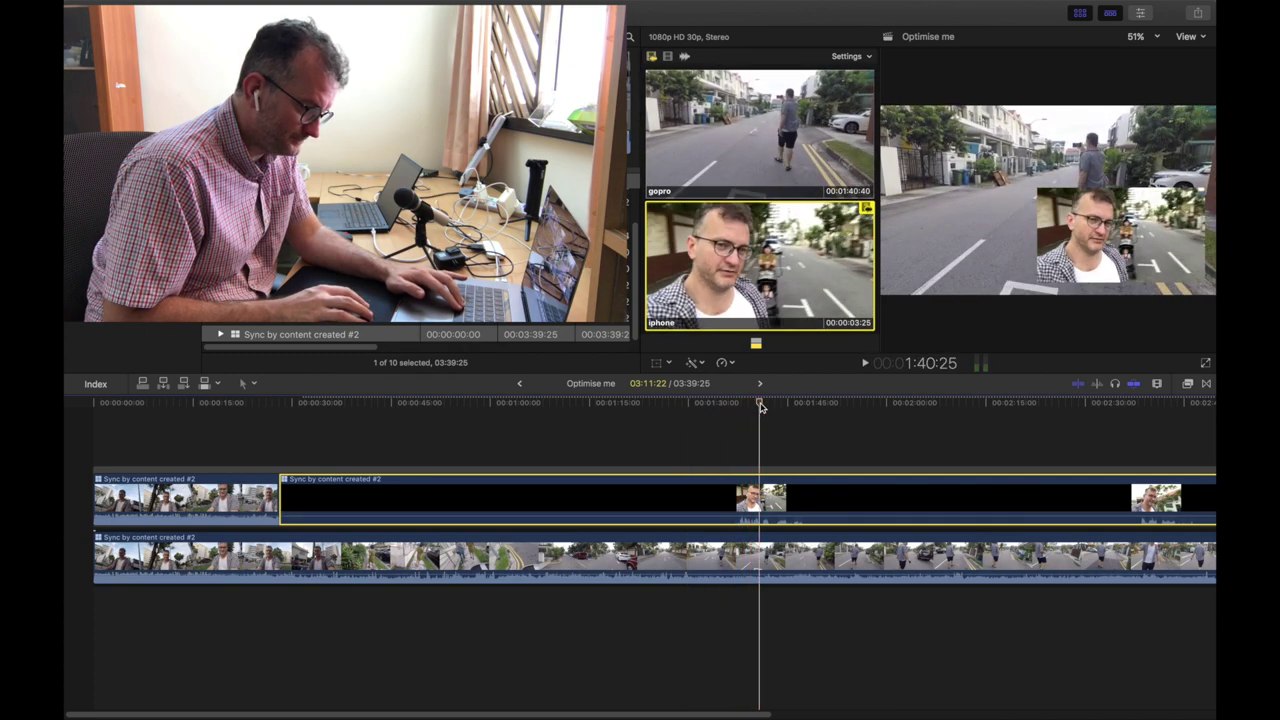
pyautogui.moveTo(1080, 428); pyautogui.dragTo(1144, 437)
pyautogui.press('space')
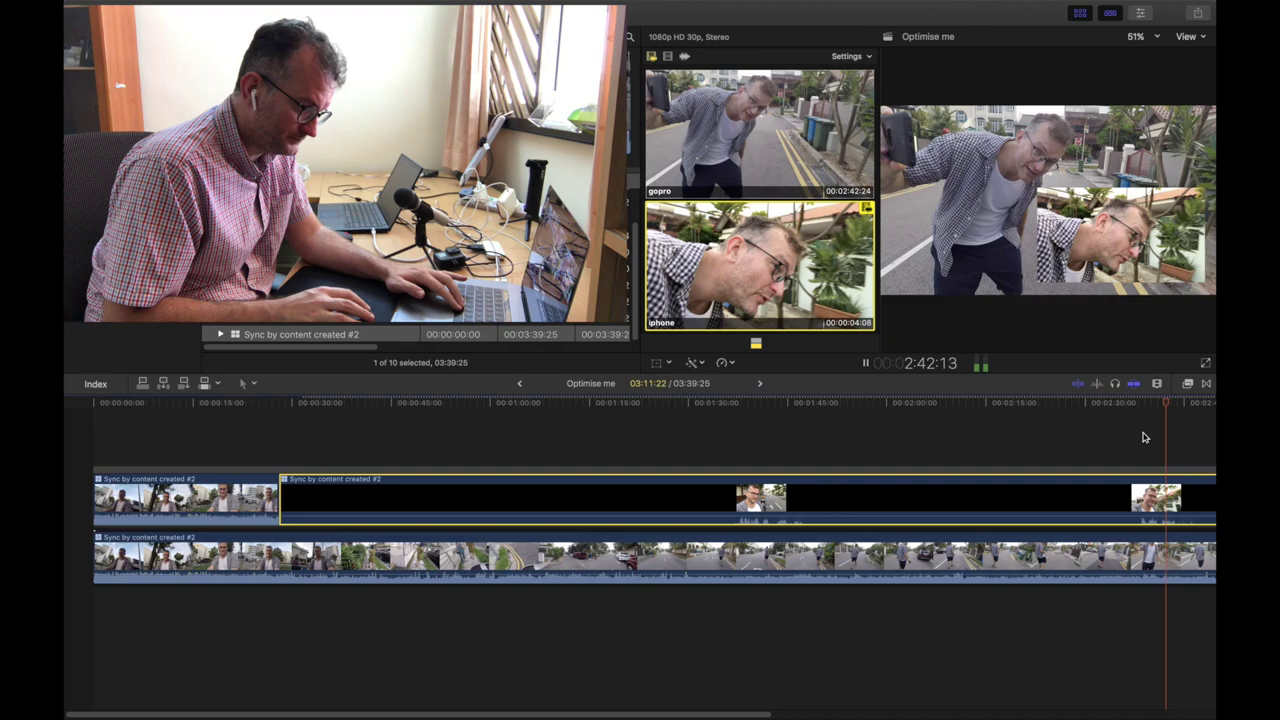
pyautogui.press('space')
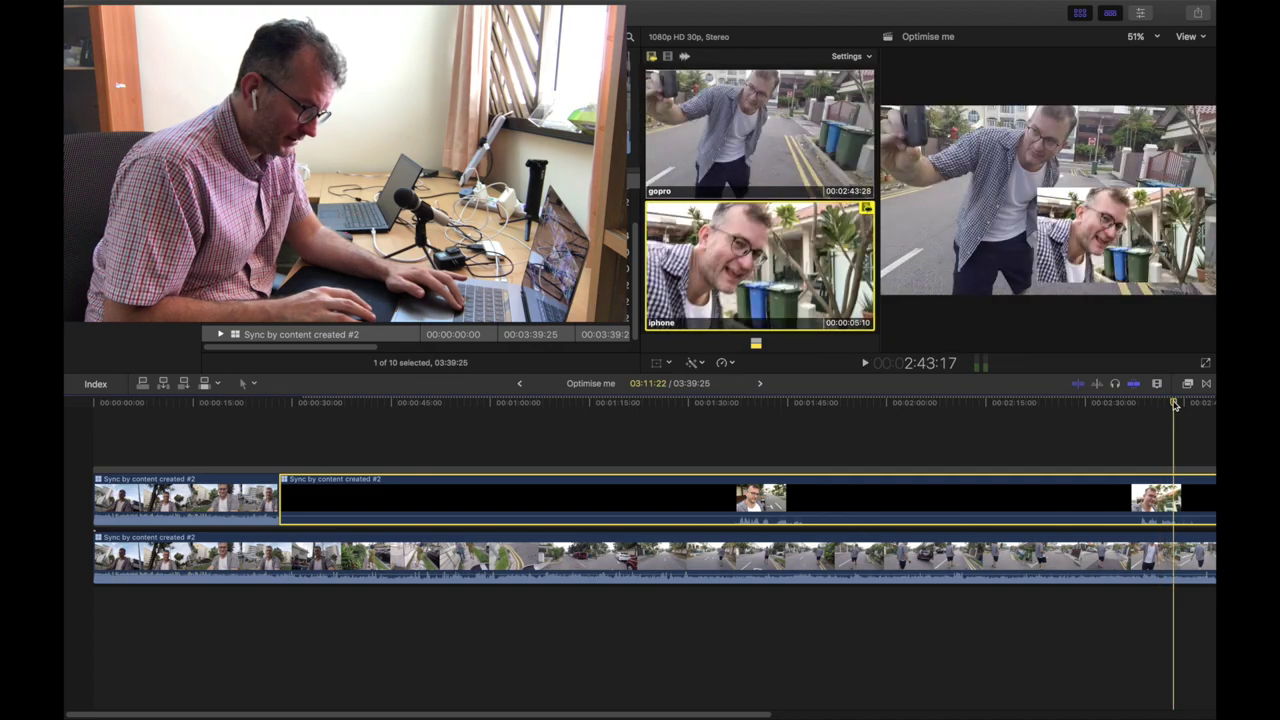
pyautogui.moveTo(1175, 404); pyautogui.dragTo(738, 440)
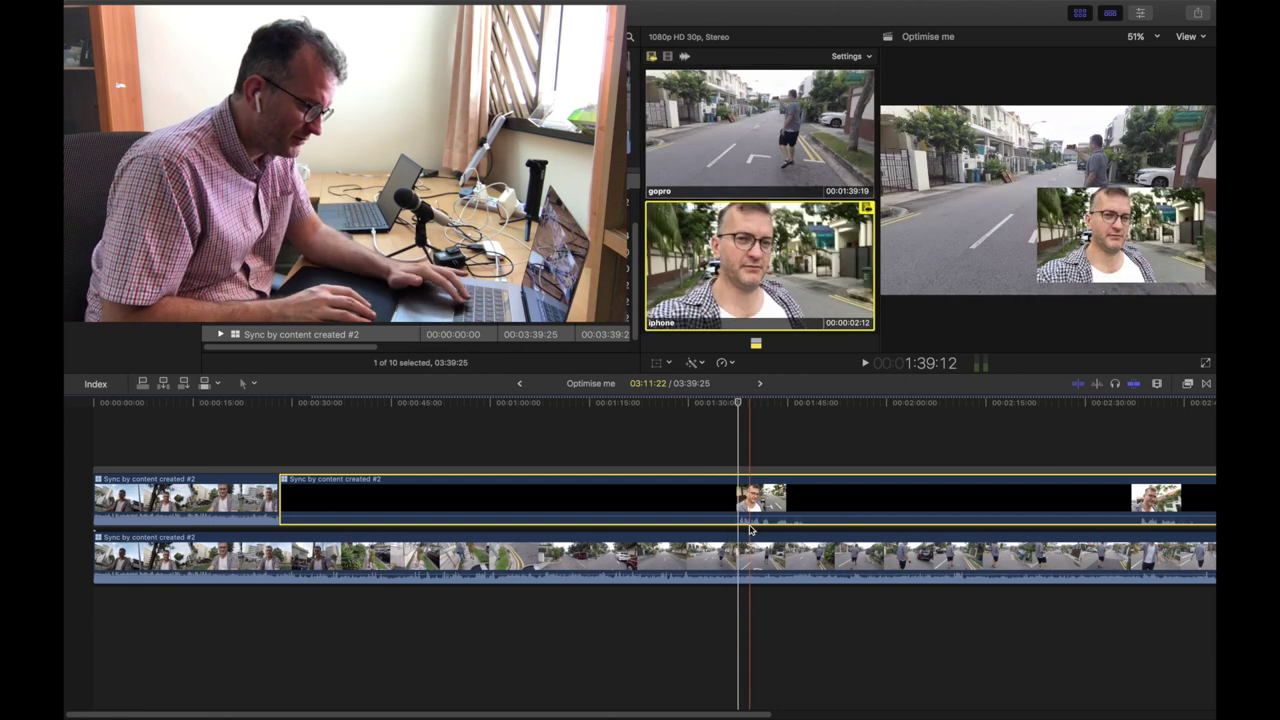
# Select a range of about 8 seconds in the lower gopro clip beneath the first iphone section
pyautogui.press('s')
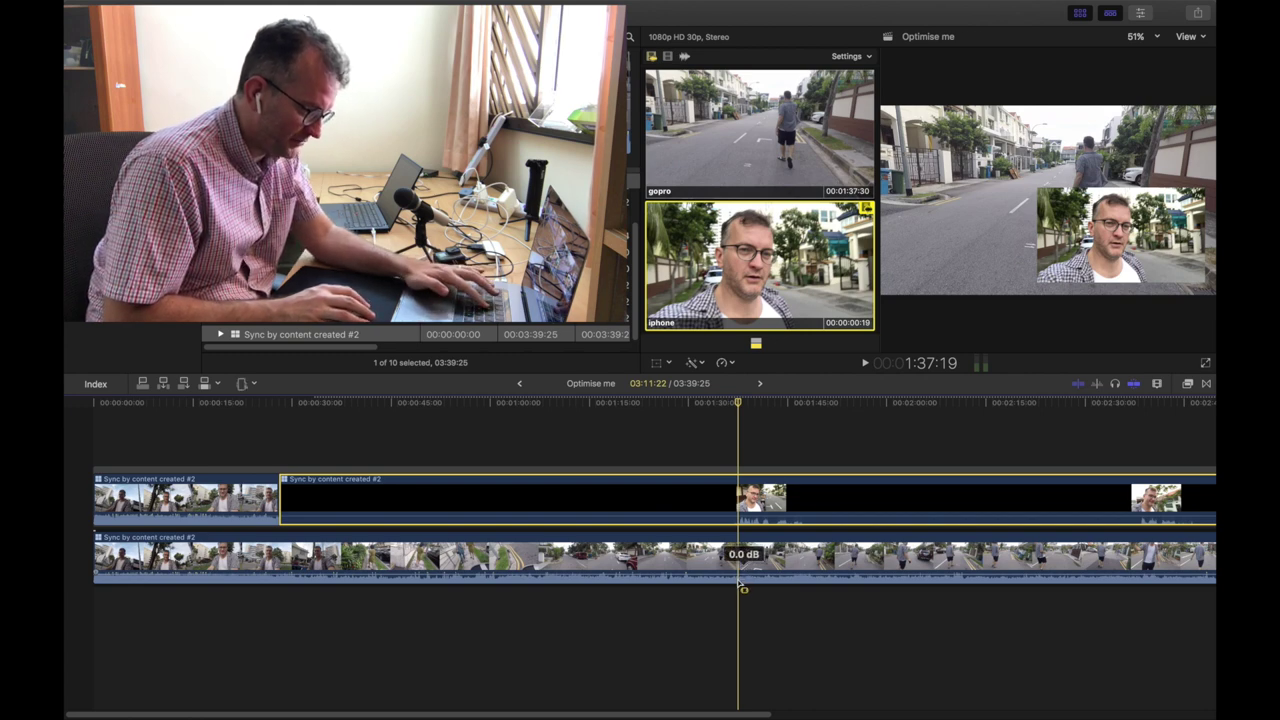
pyautogui.click(740, 580)
pyautogui.moveTo(740, 580); pyautogui.dragTo(798, 582)
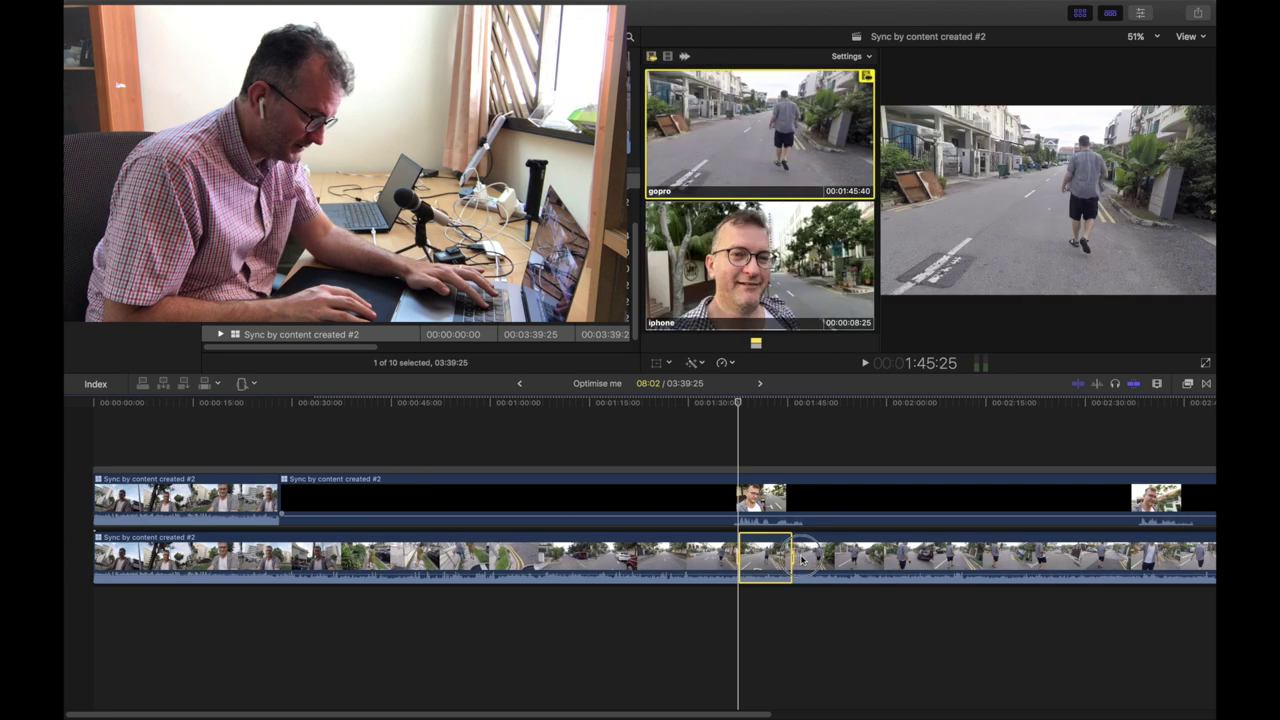
pyautogui.moveTo(802, 560); pyautogui.dragTo(766, 557)
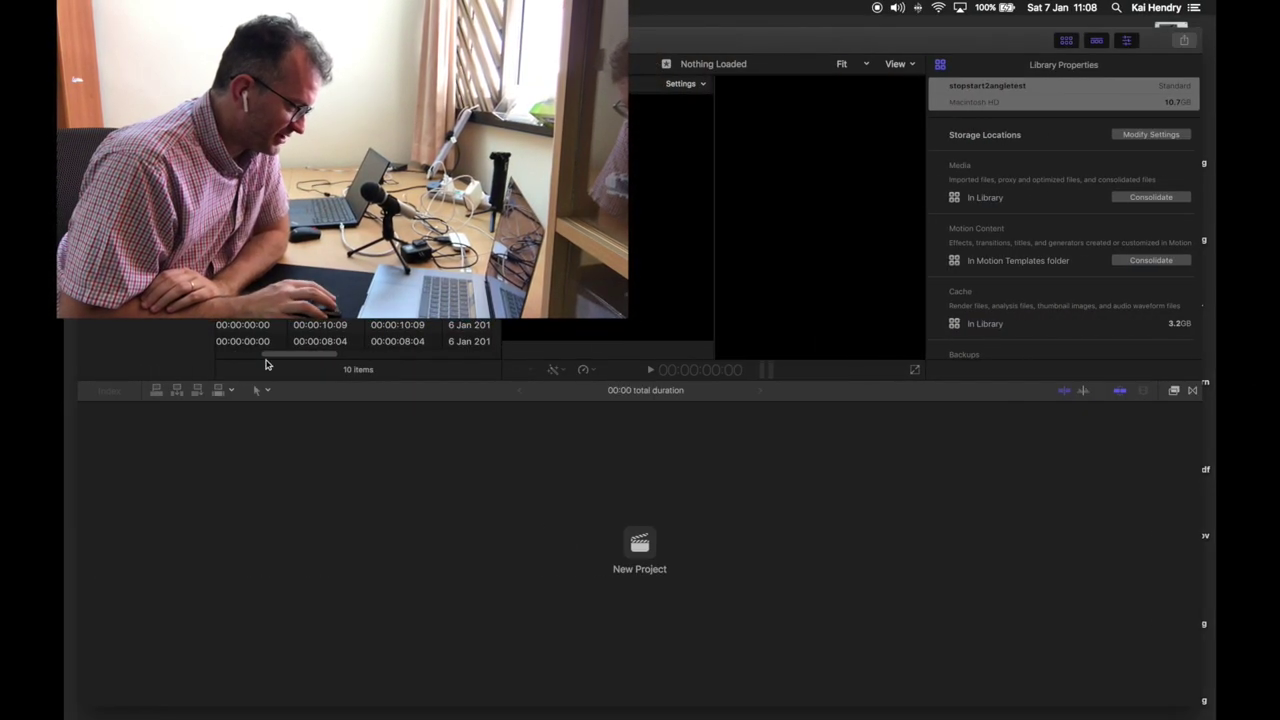
# Reopen the Optimise me project in the timeline
pyautogui.moveTo(269, 356); pyautogui.dragTo(218, 354)
pyautogui.click(278, 194)
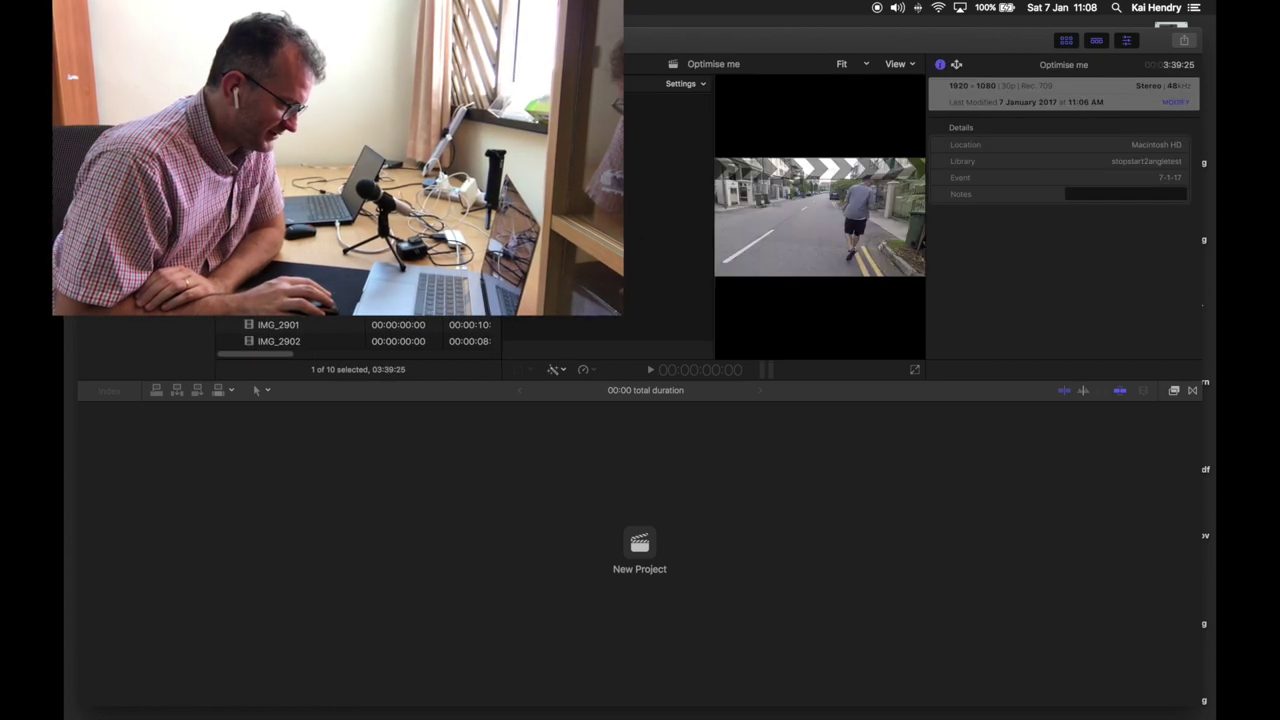
pyautogui.doubleClick(250, 308)
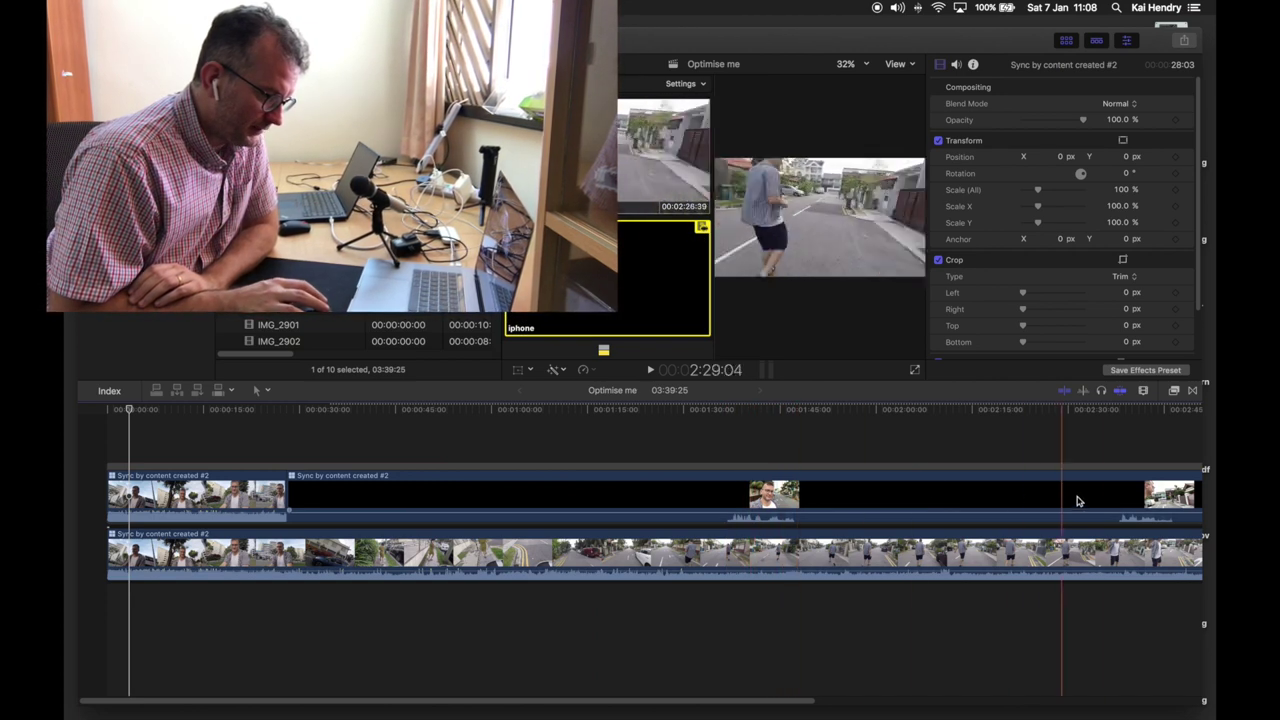
# Lower the gopro audio over ranges of about 11:21 and 9:03 in the bottom clip, beneath the first and second iphone sections
pyautogui.press('b')
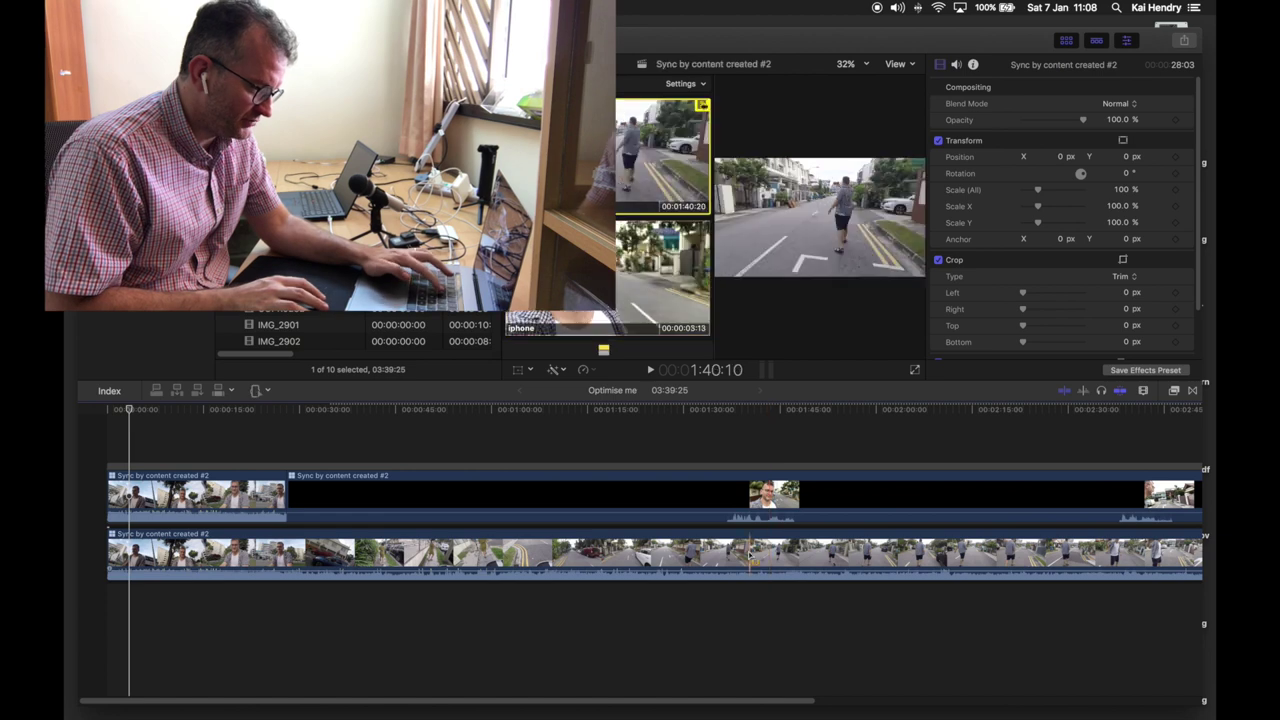
pyautogui.moveTo(731, 560); pyautogui.dragTo(806, 557)
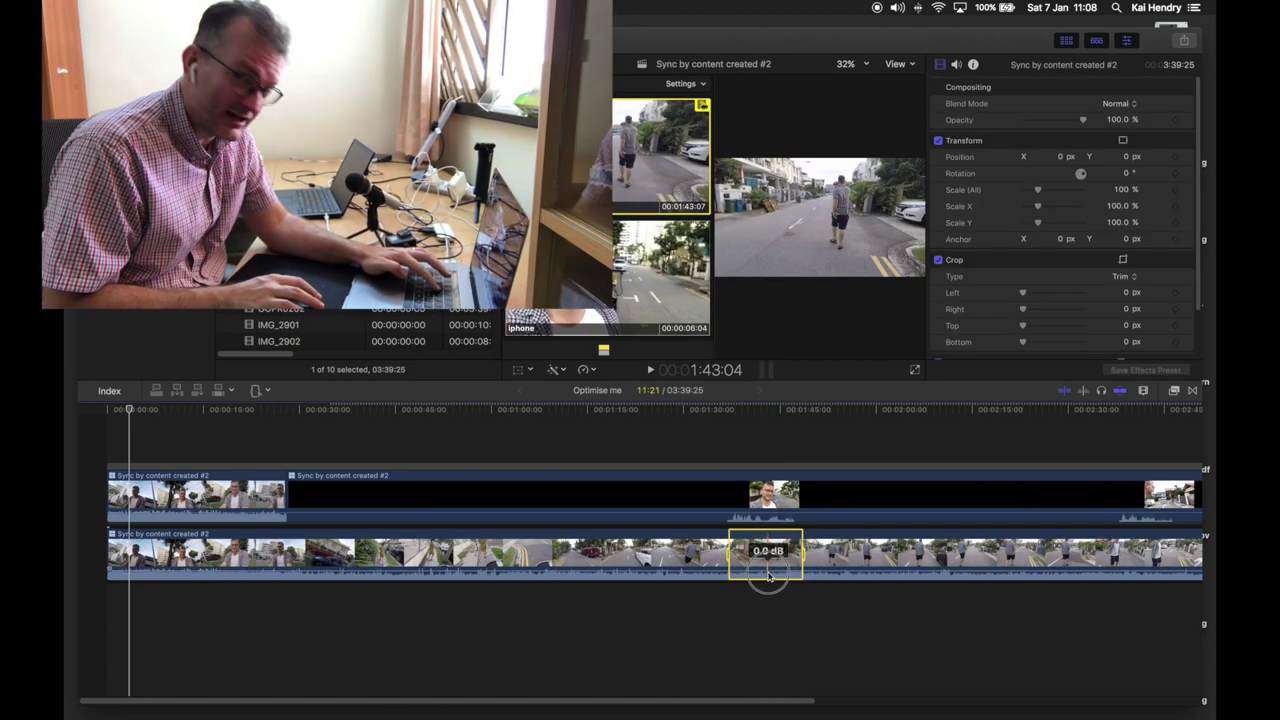
pyautogui.moveTo(768, 578); pyautogui.dragTo(768, 578)
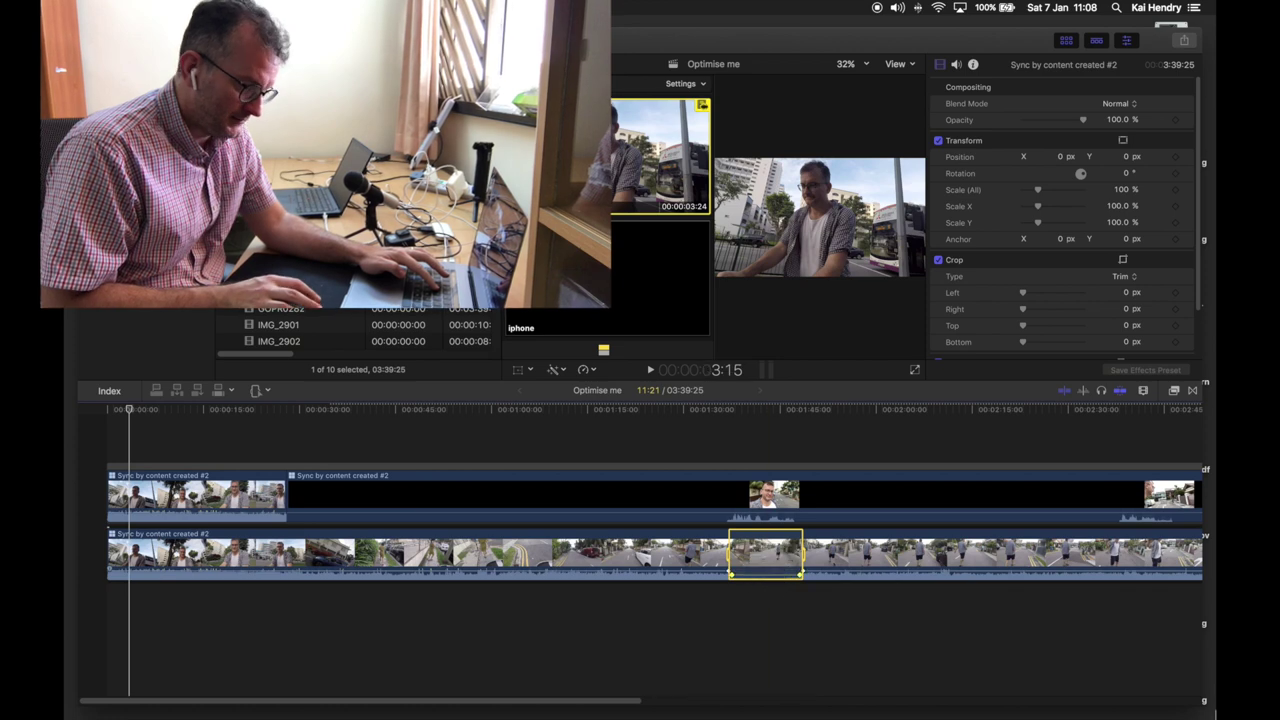
pyautogui.moveTo(1120, 568); pyautogui.dragTo(1157, 570)
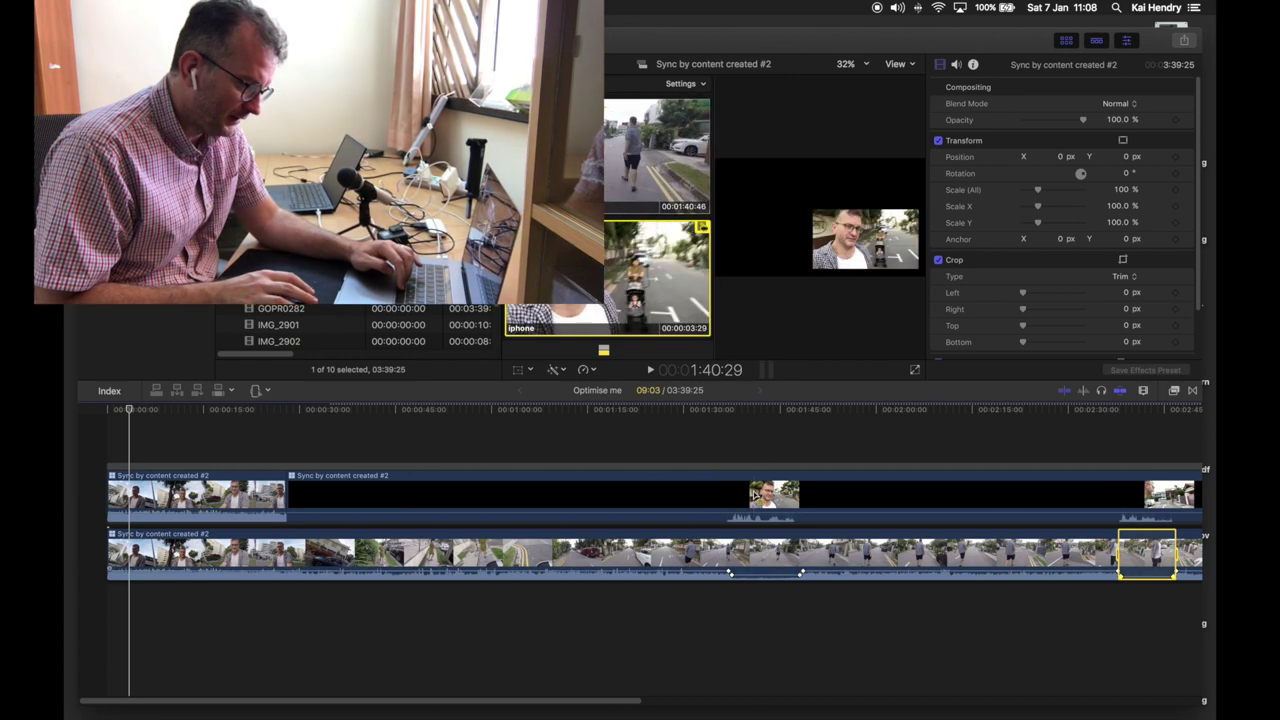
# Turn on the viewer's Transform controls for the iphone overlay clip and hide the inspector
pyautogui.click(753, 490)
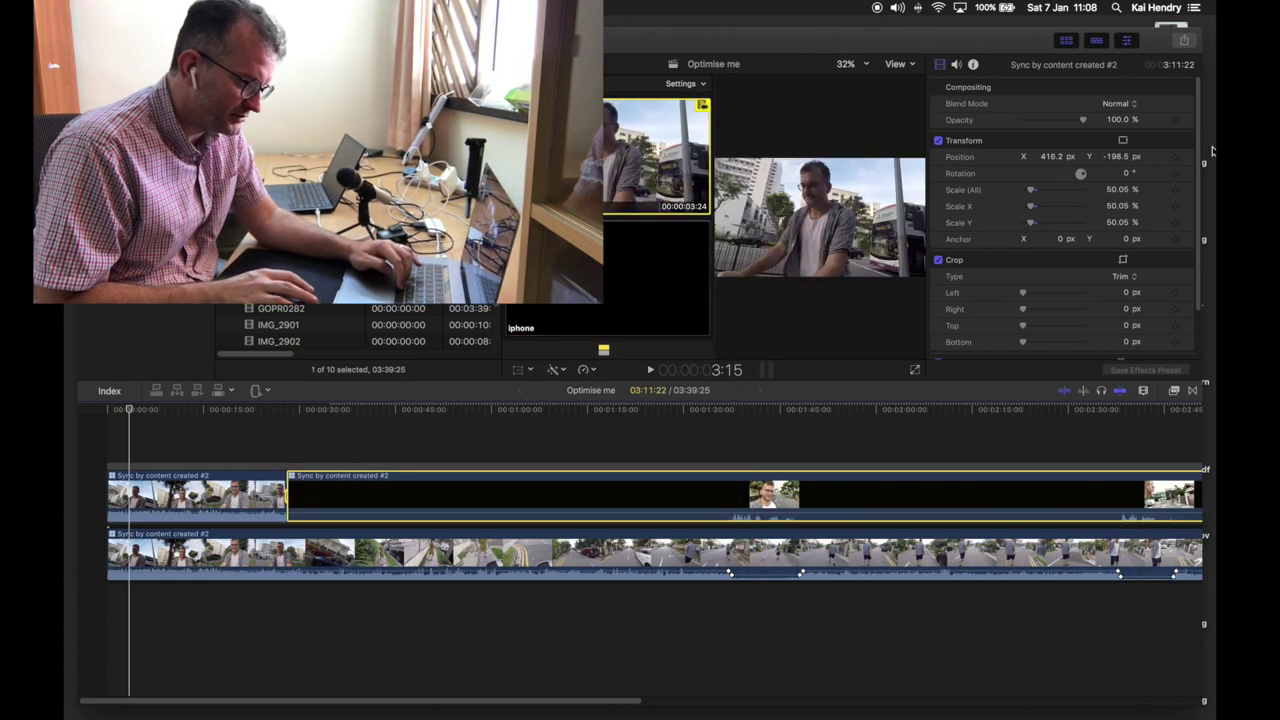
pyautogui.click(516, 372)
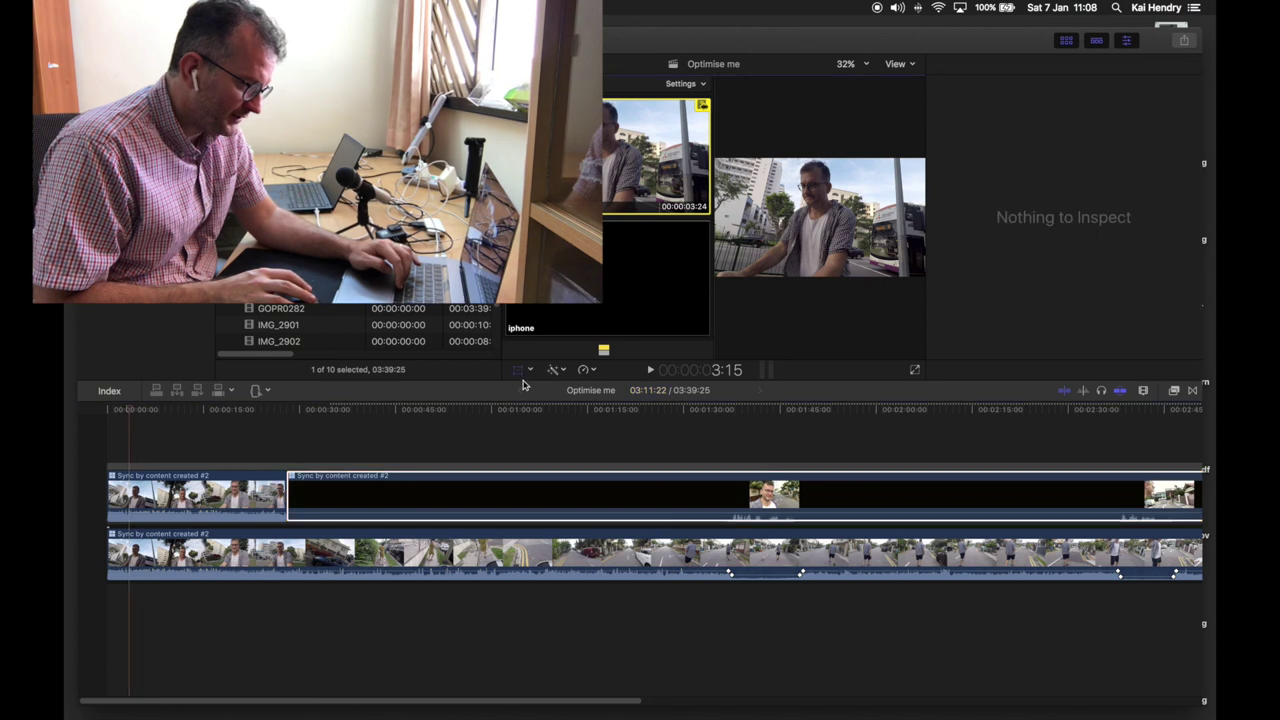
pyautogui.click(530, 372)
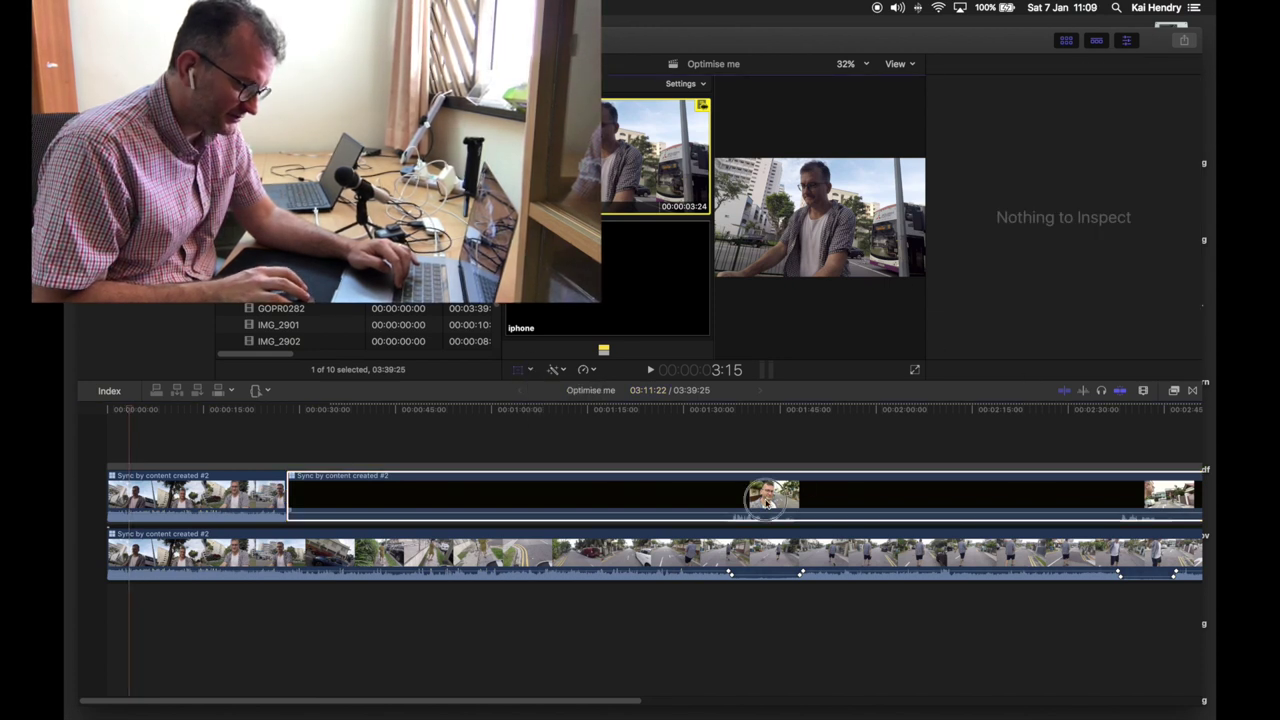
pyautogui.click(770, 500)
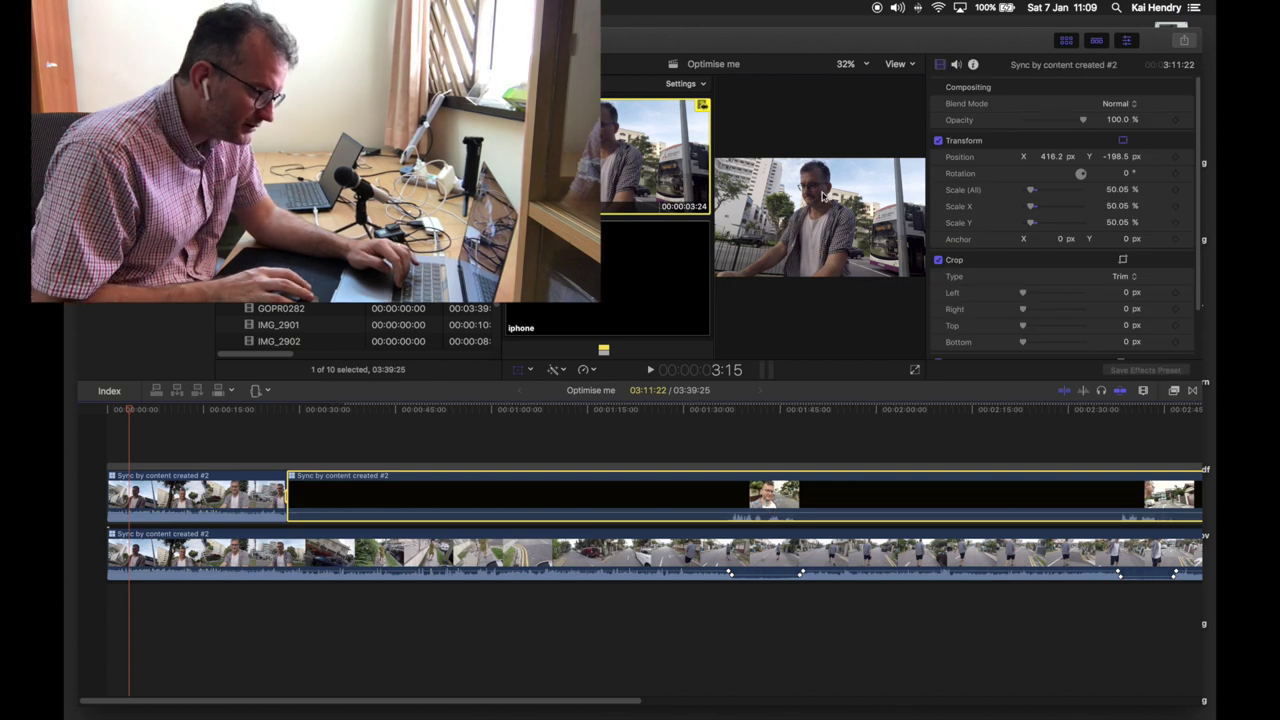
pyautogui.press('super+shift+a')
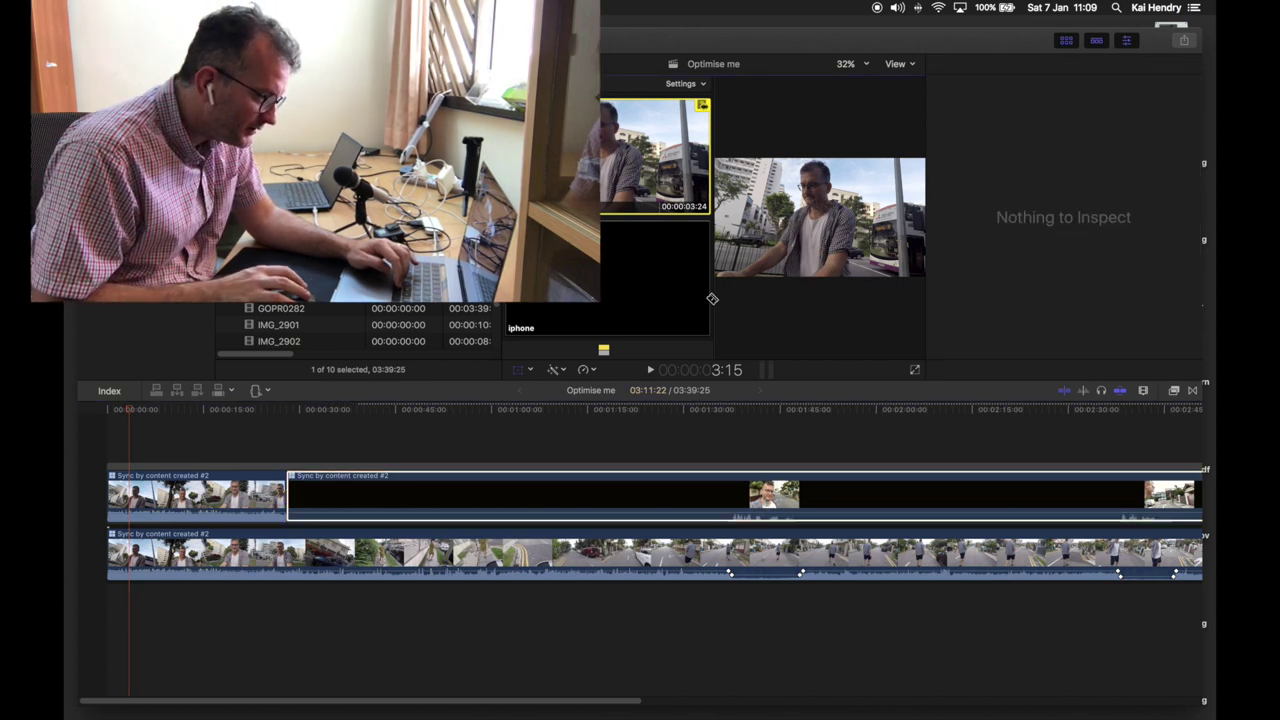
pyautogui.click(529, 371)
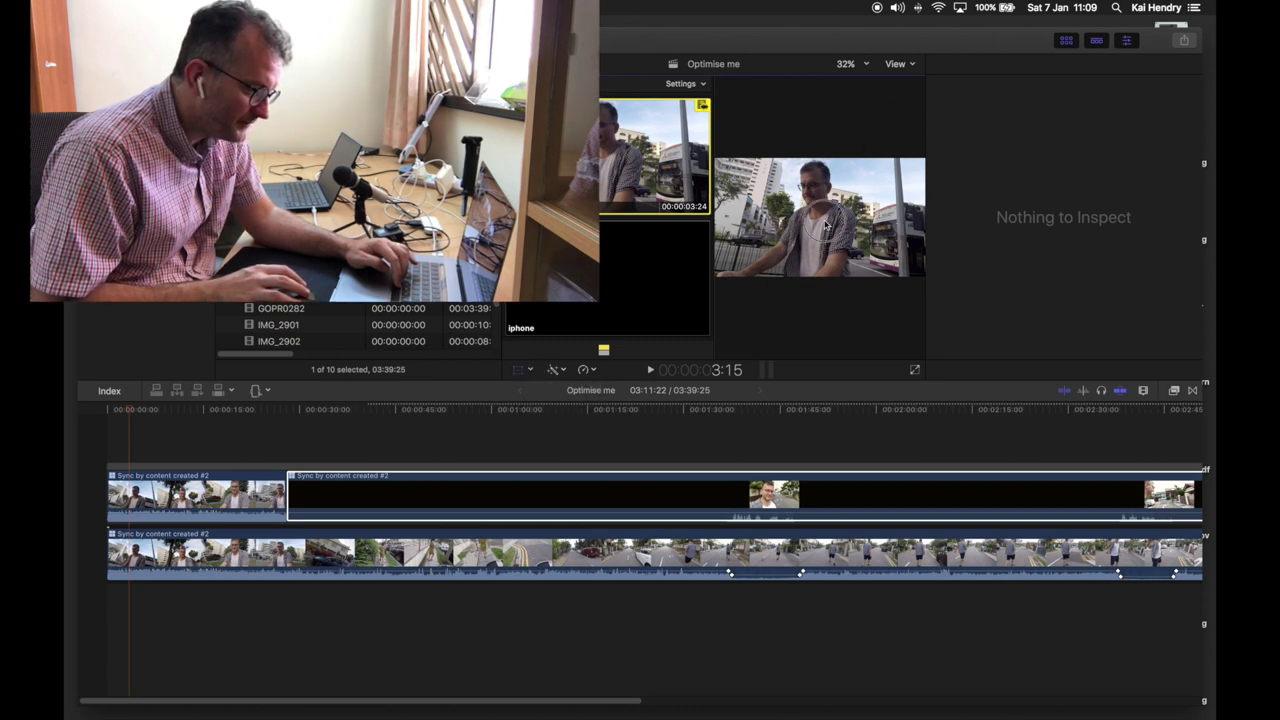
pyautogui.click(1136, 45)
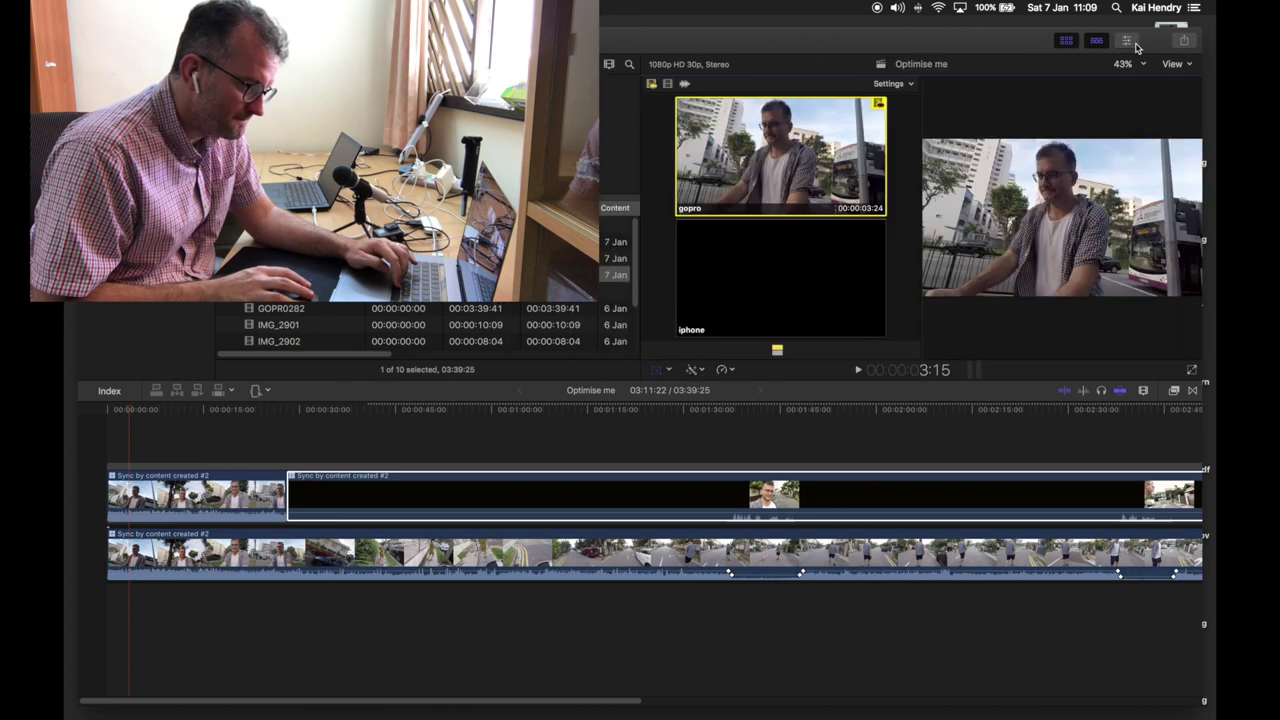
pyautogui.click(752, 468)
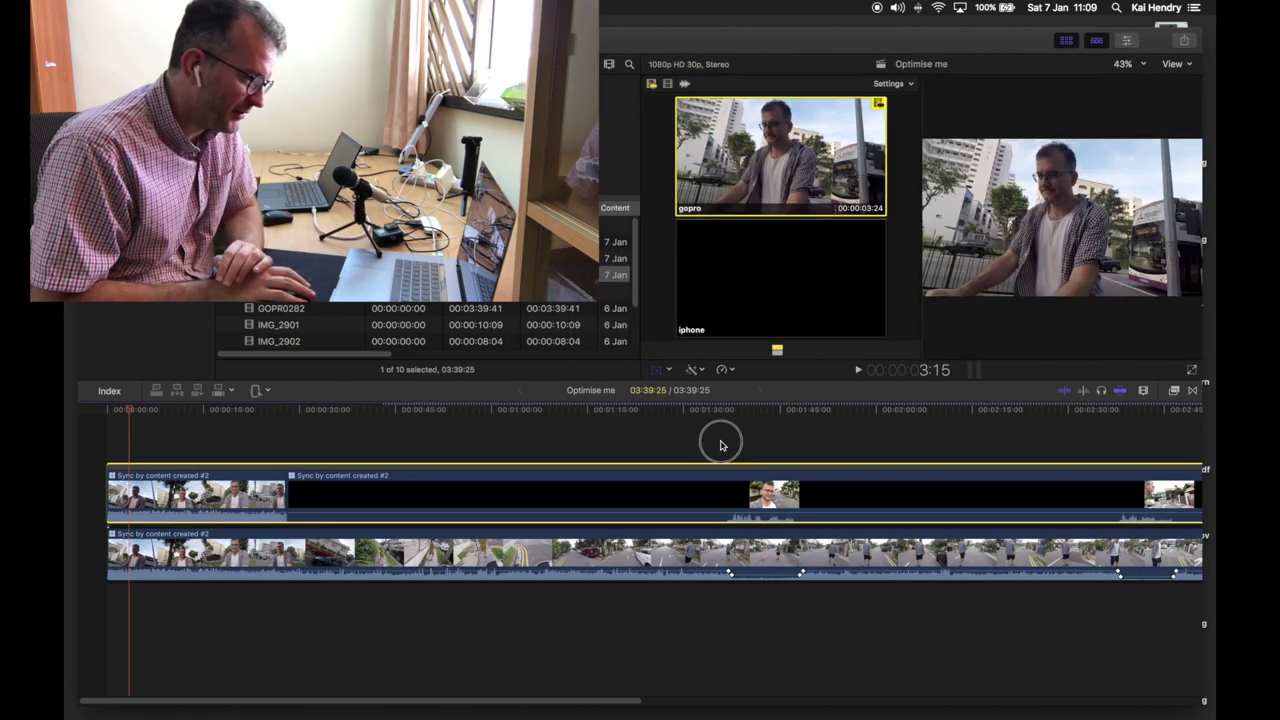
# Play the first iphone section from about 1:35 to check the picture-in-picture placement and the lowered gopro audio
pyautogui.click(722, 445)
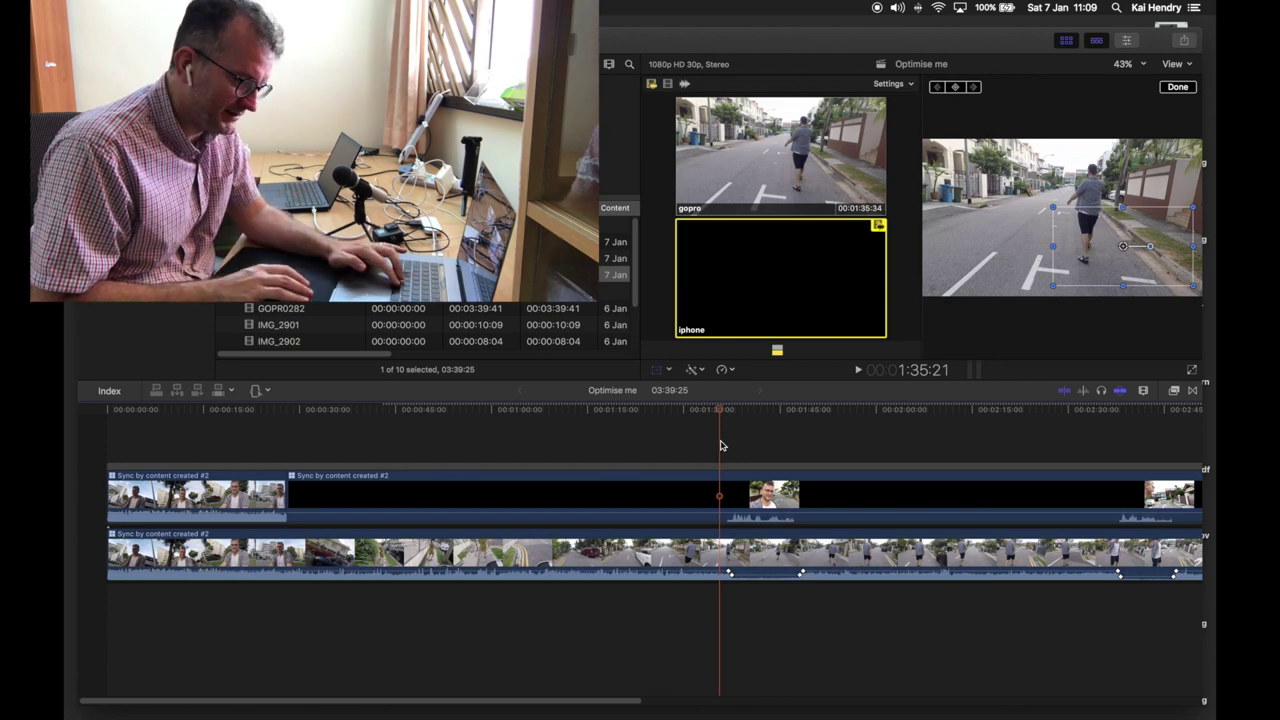
pyautogui.press('space')
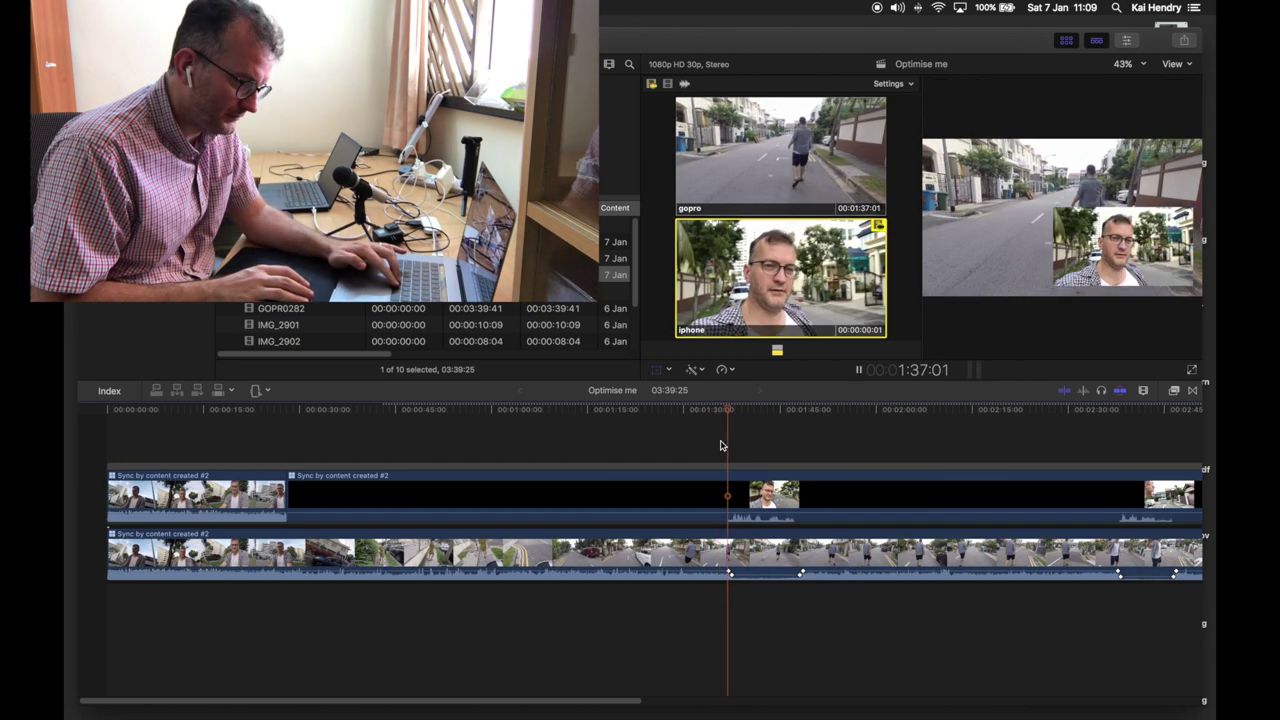
pyautogui.press('space')
pyautogui.hotkey('shift', 't')
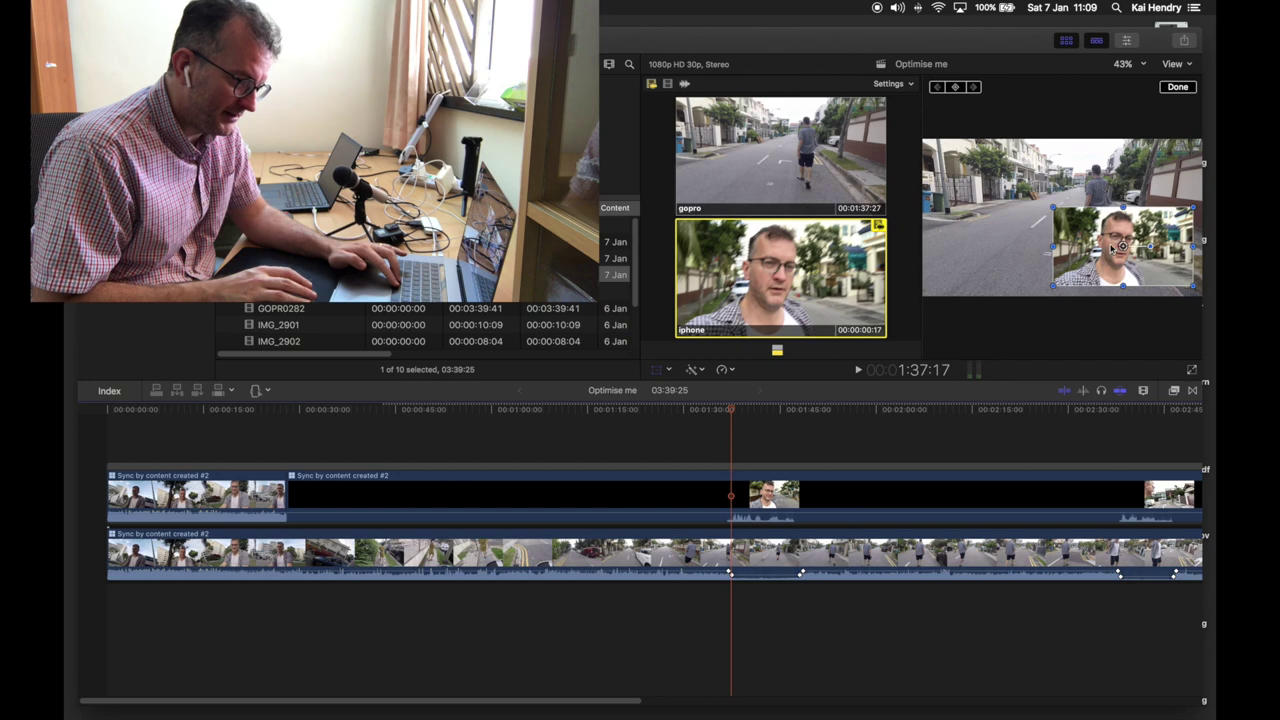
pyautogui.moveTo(1156, 250); pyautogui.dragTo(1188, 265)
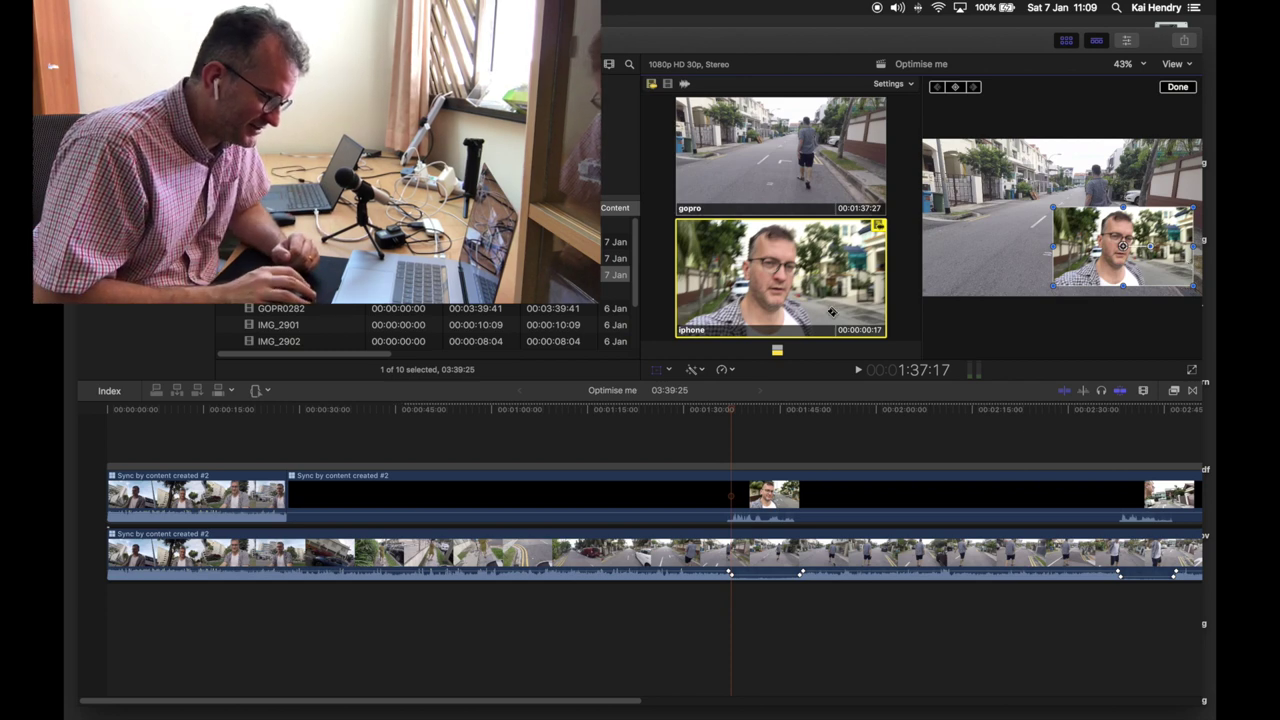
pyautogui.press('space')
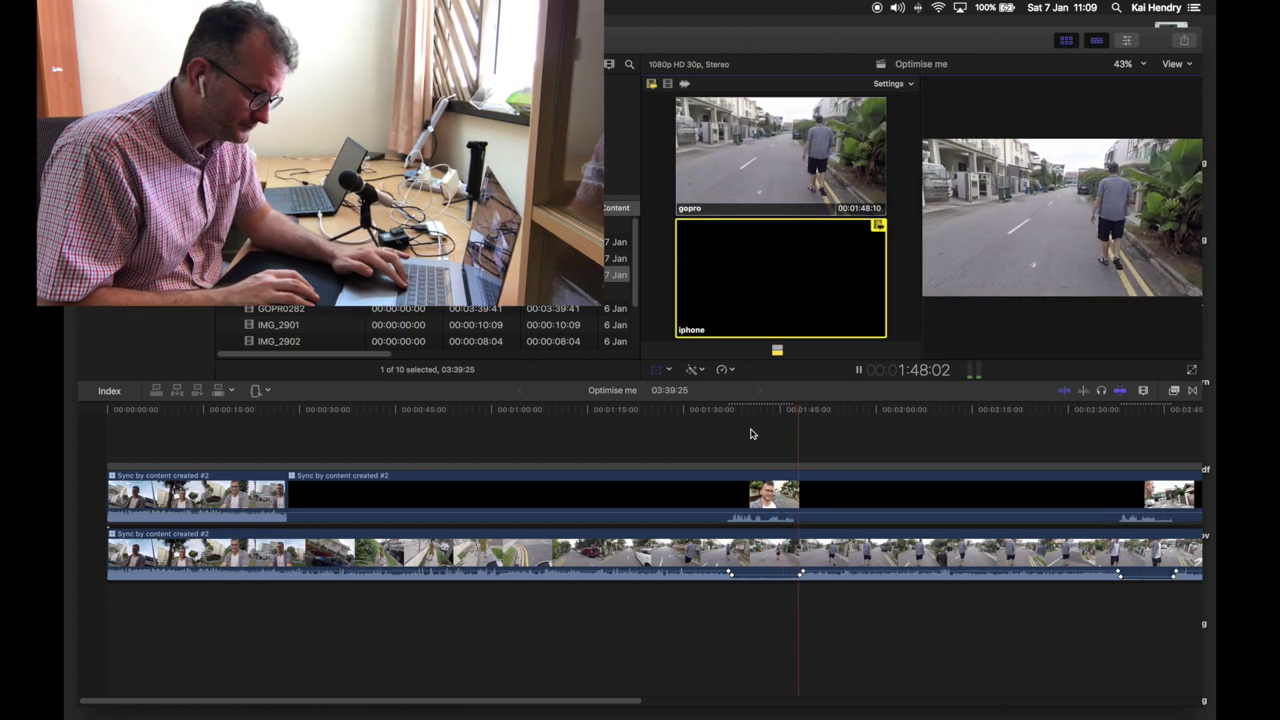
pyautogui.hotkey('shift', 't')
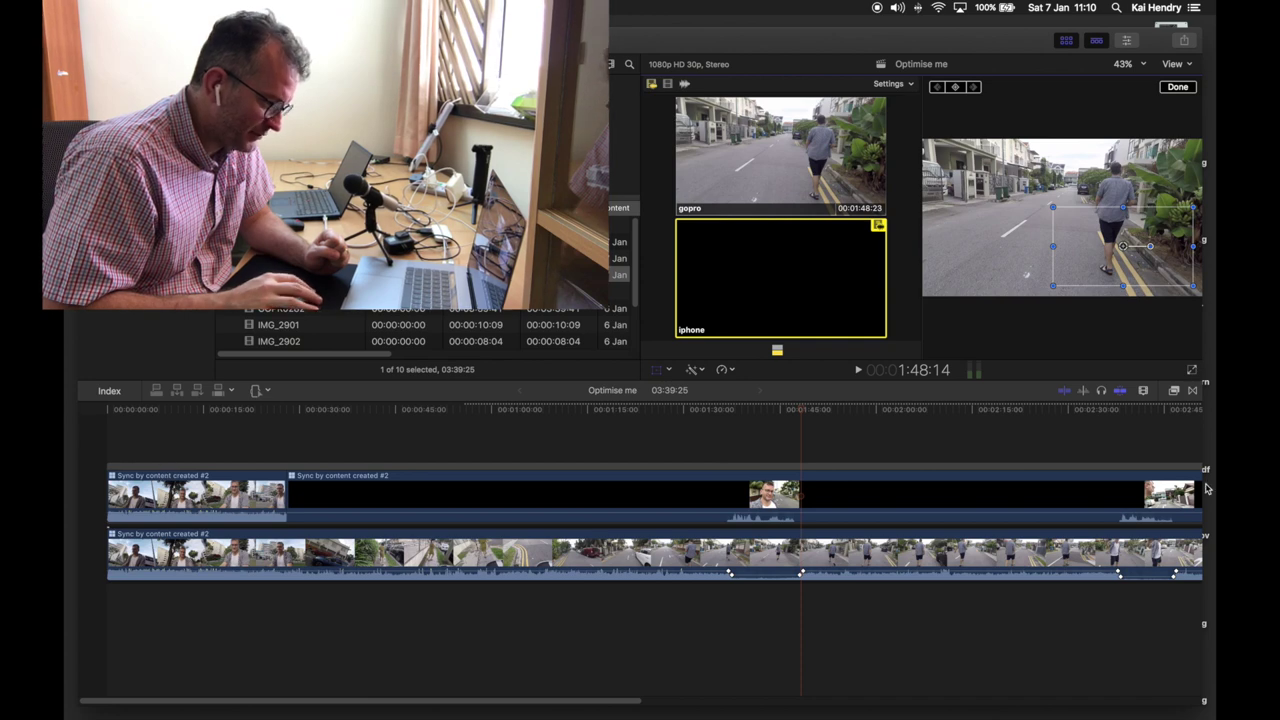
pyautogui.press('Home')
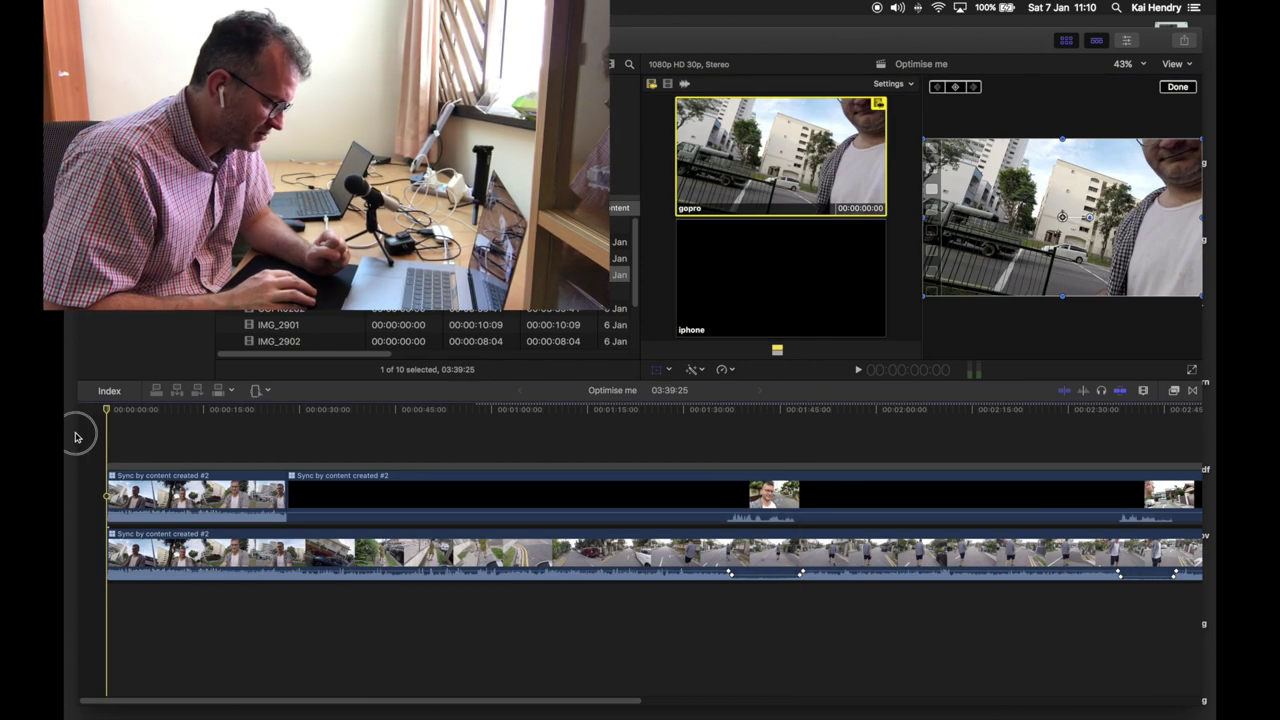
pyautogui.press('c')
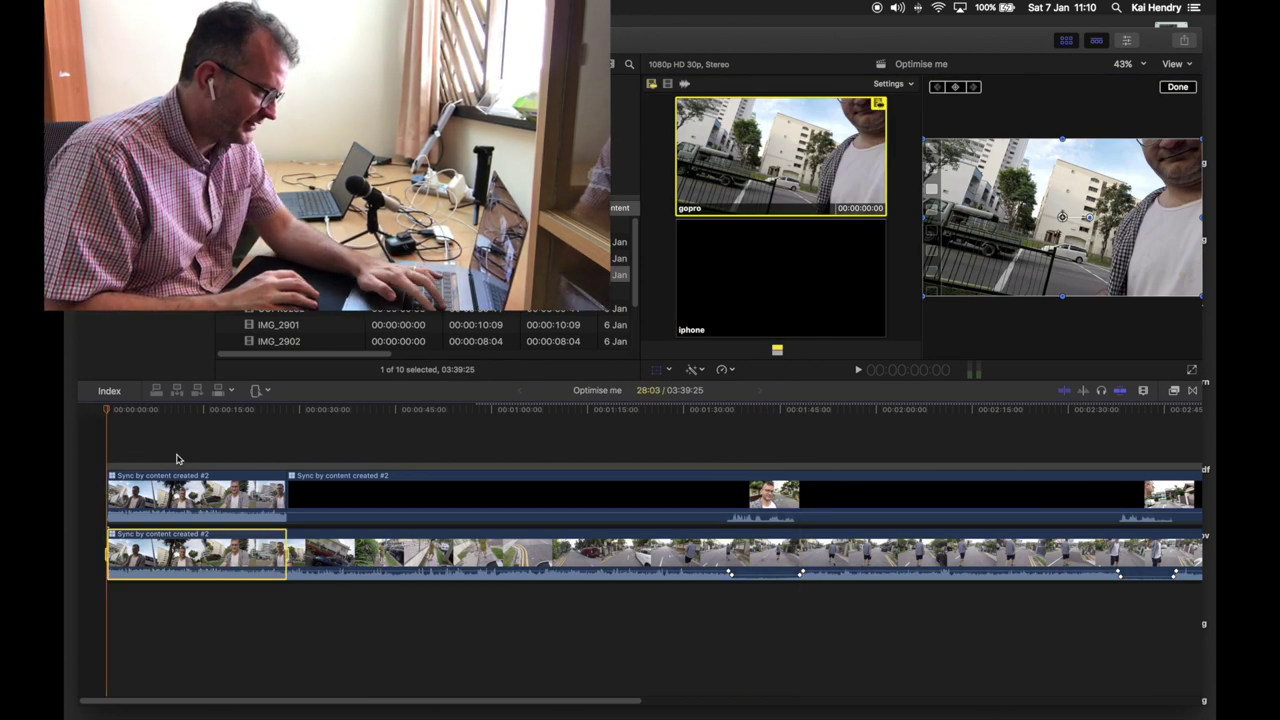
pyautogui.click(700, 466)
pyautogui.press('o')
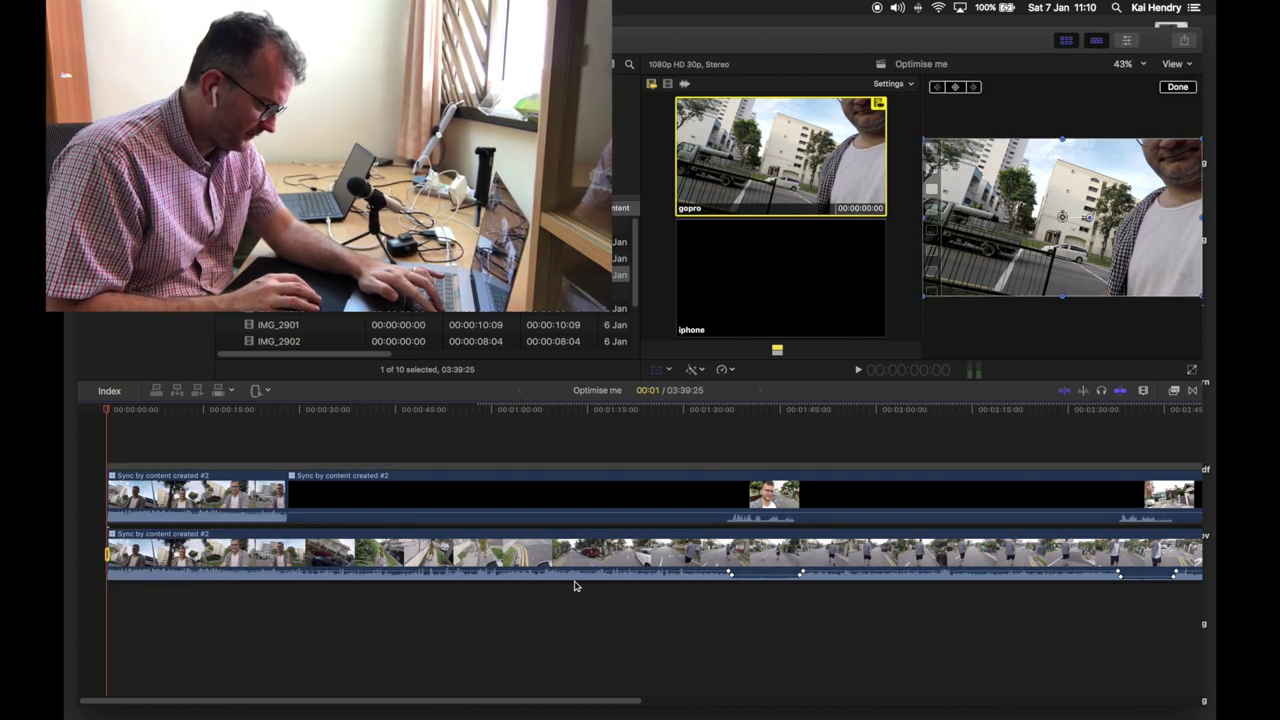
# Switch to the Select tool and clear the range selection in the timeline
pyautogui.click(261, 391)
pyautogui.click(278, 406)
pyautogui.moveTo(611, 643); pyautogui.dragTo(117, 408)
pyautogui.click(516, 647)
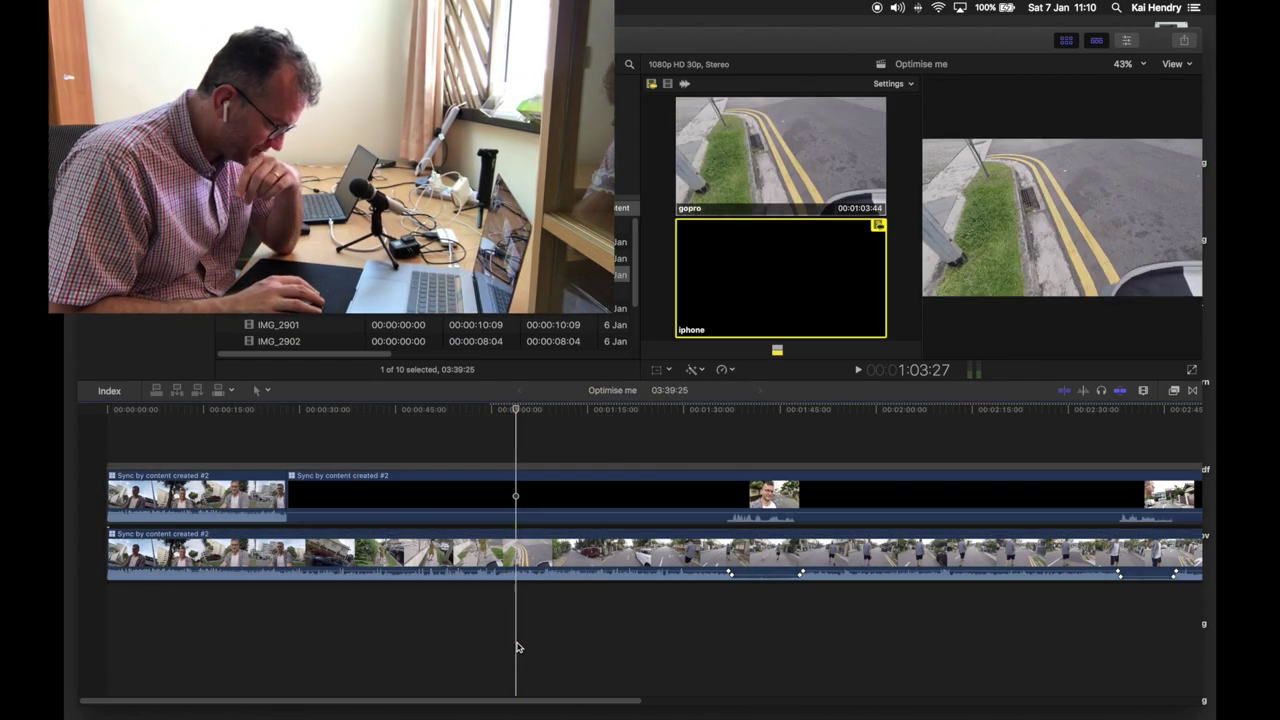
pyautogui.click(642, 548)
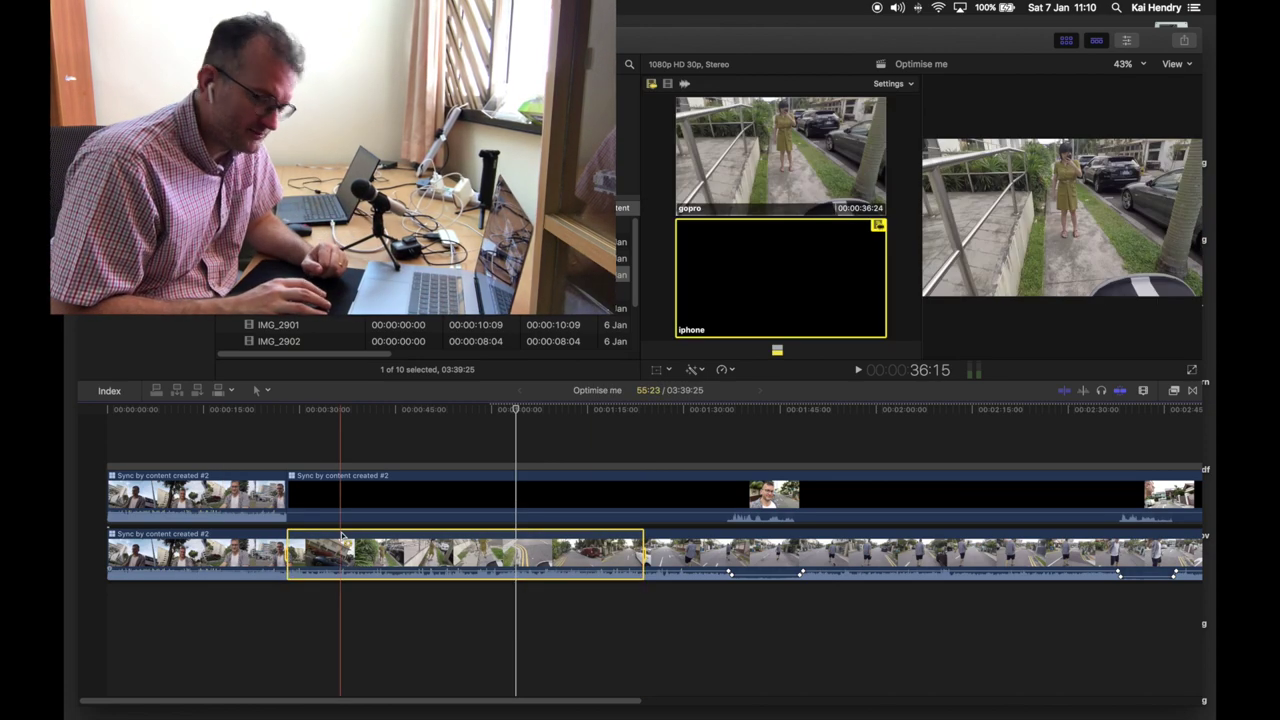
pyautogui.click(467, 630)
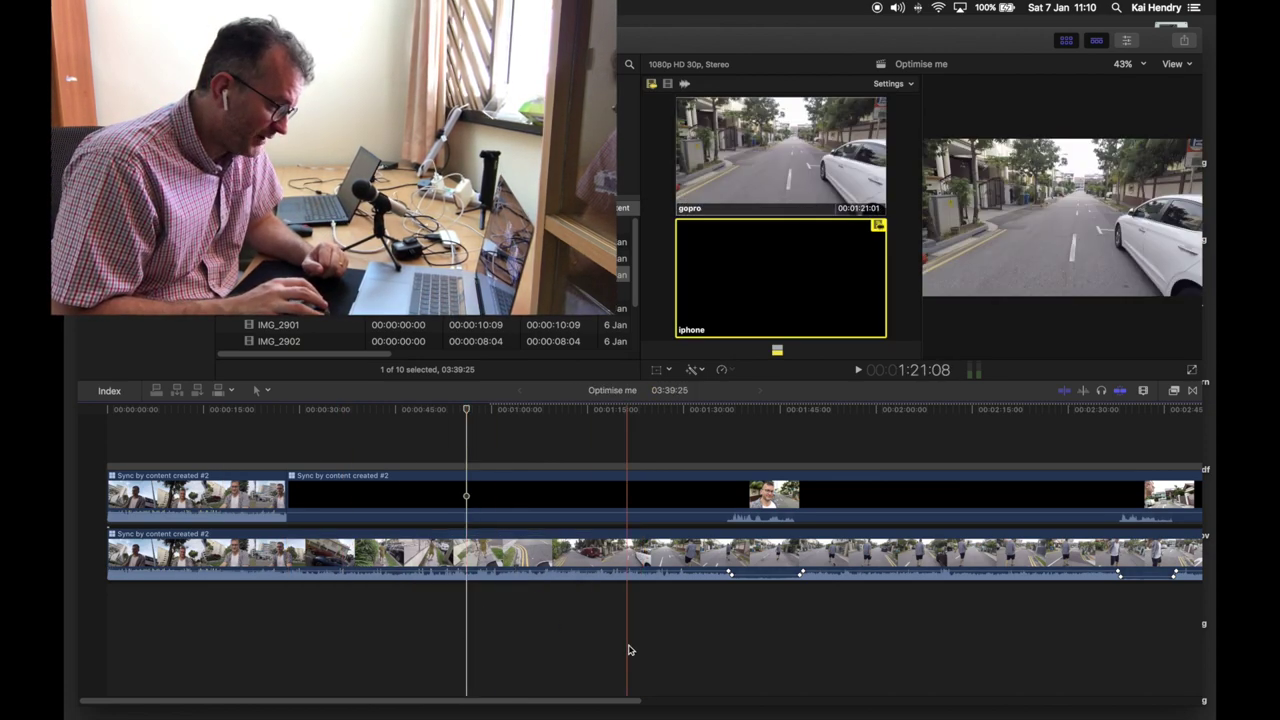
# Combine all the timeline clips into a new compound clip named All in one and show its video animation
pyautogui.press('super+a')
pyautogui.rightClick(545, 455)
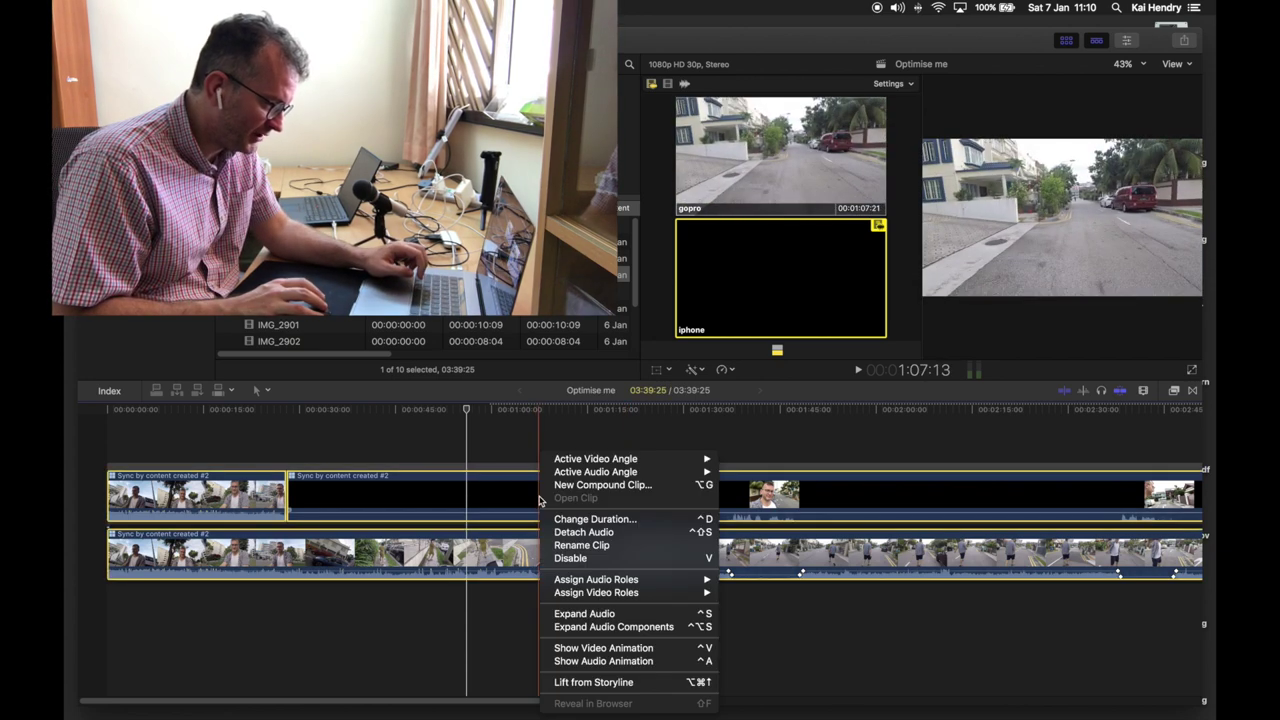
pyautogui.click(600, 485)
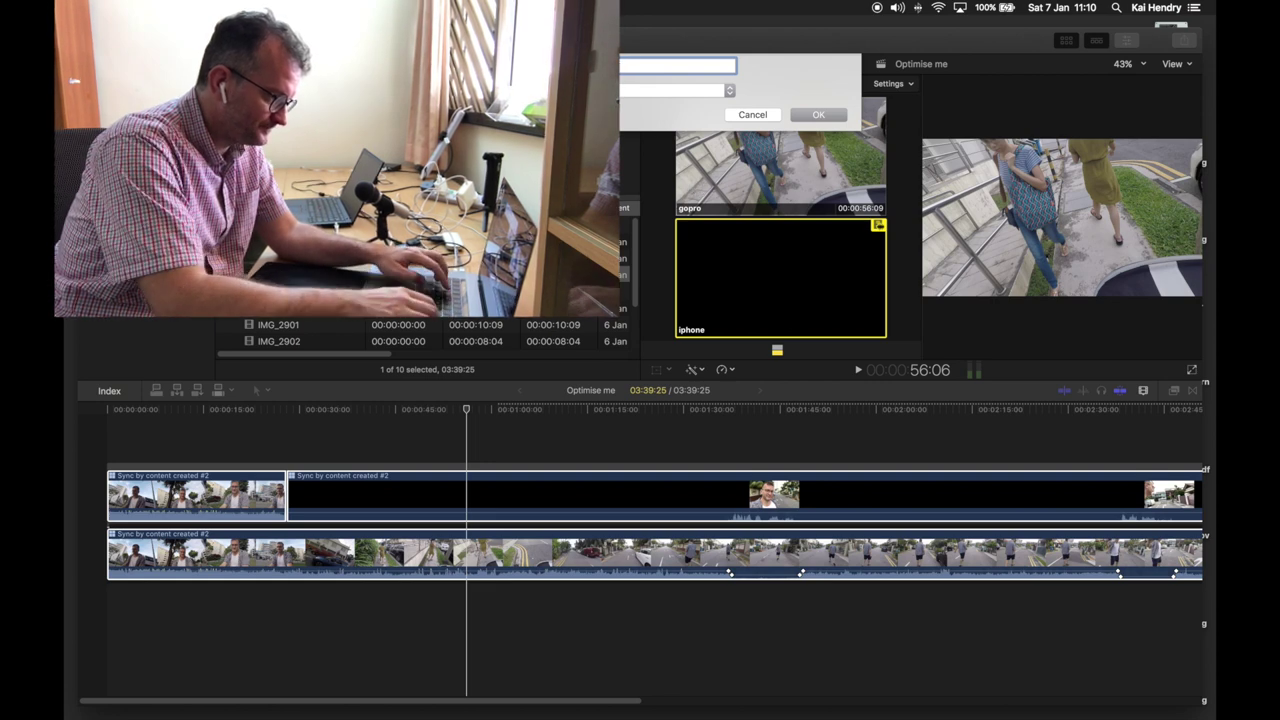
pyautogui.press('Return')
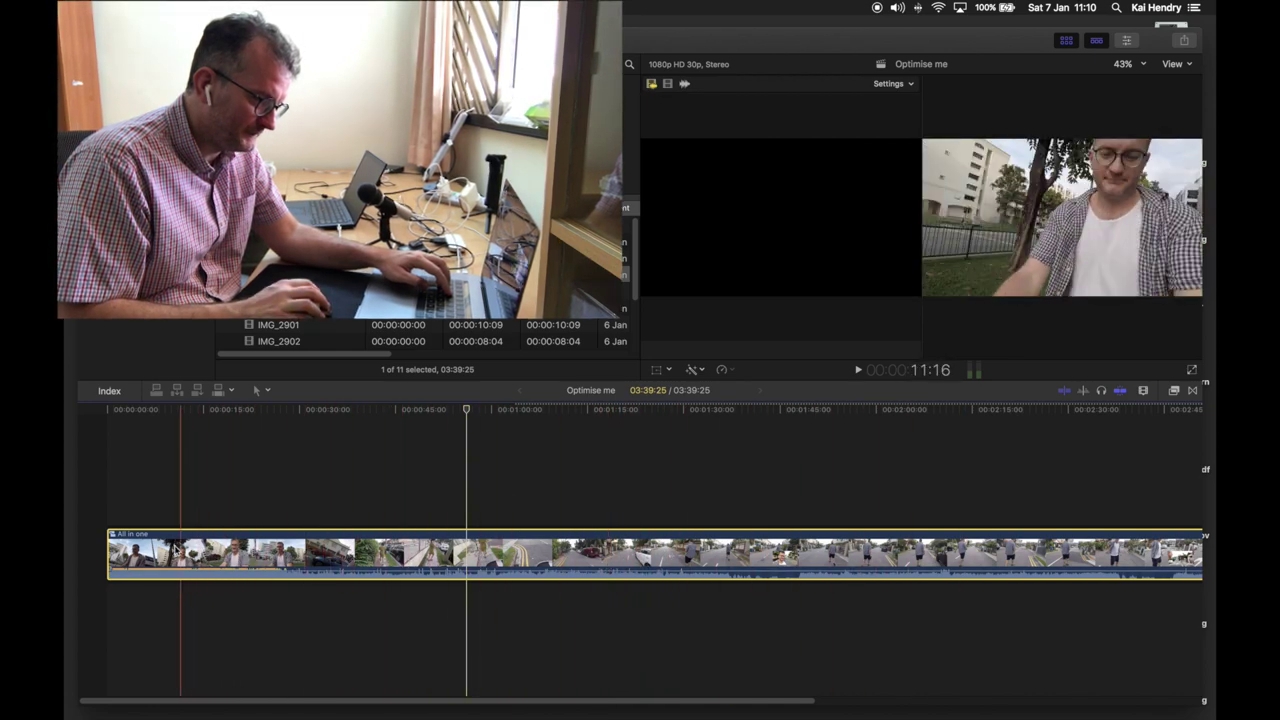
pyautogui.rightClick(778, 550)
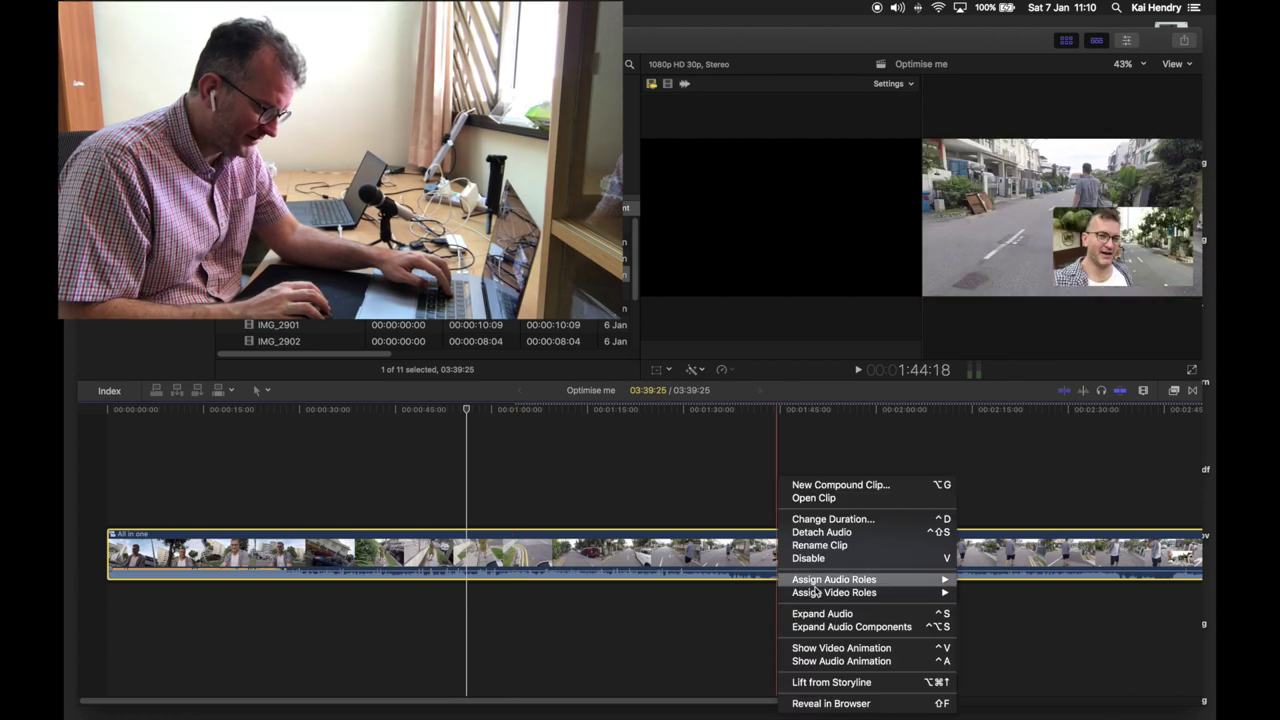
pyautogui.click(826, 650)
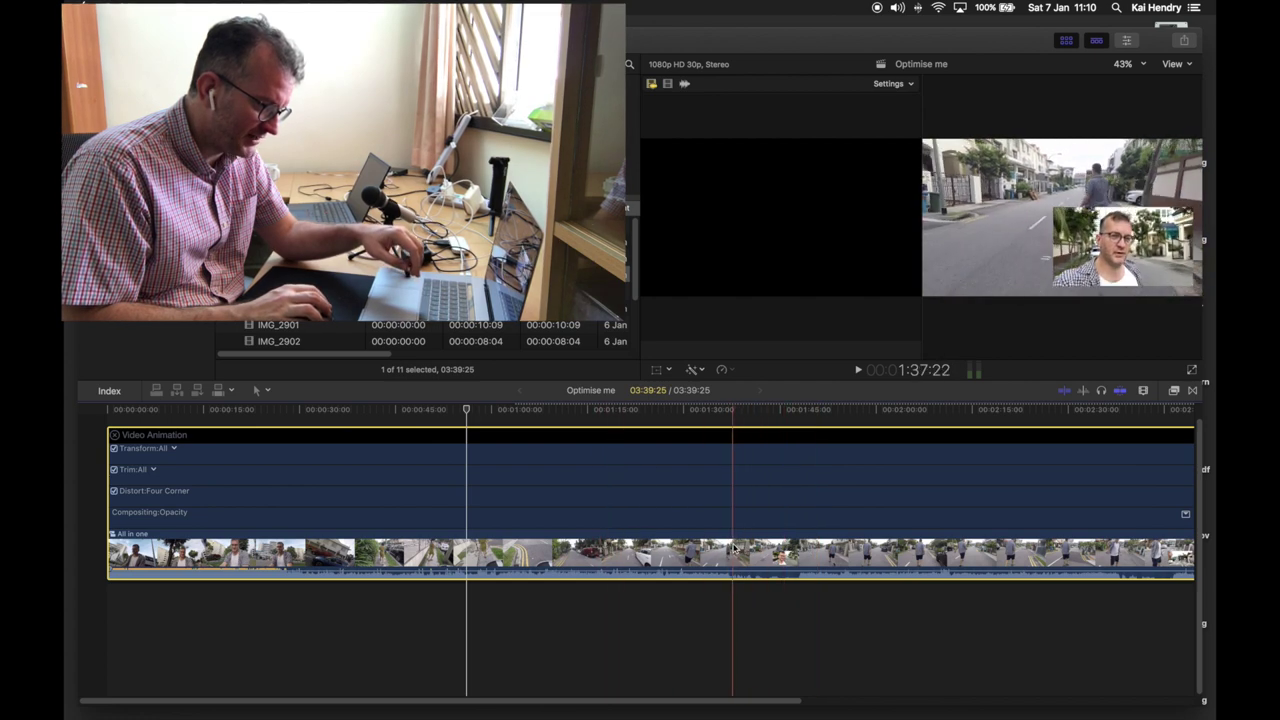
# Split the All in one clip at about 1:36 and delete the earlier part, then remove everything after about 1:11 in the remainder
pyautogui.press('super+b')
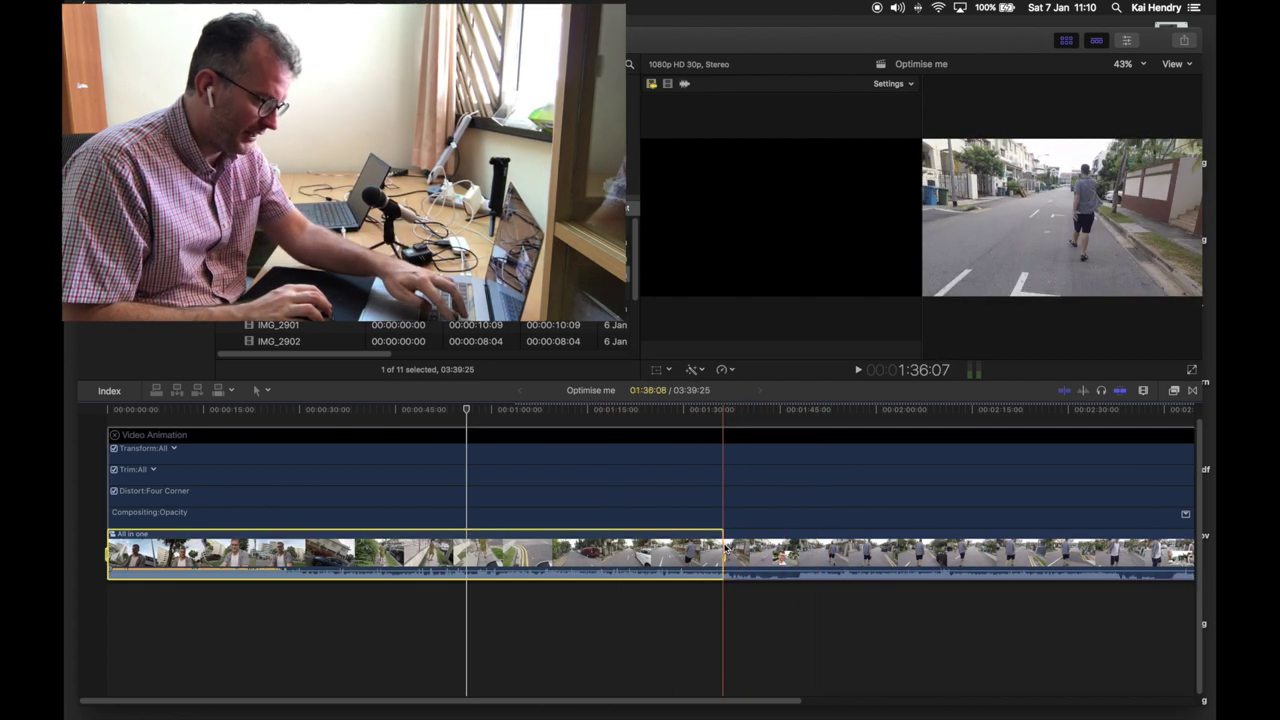
pyautogui.press('Delete')
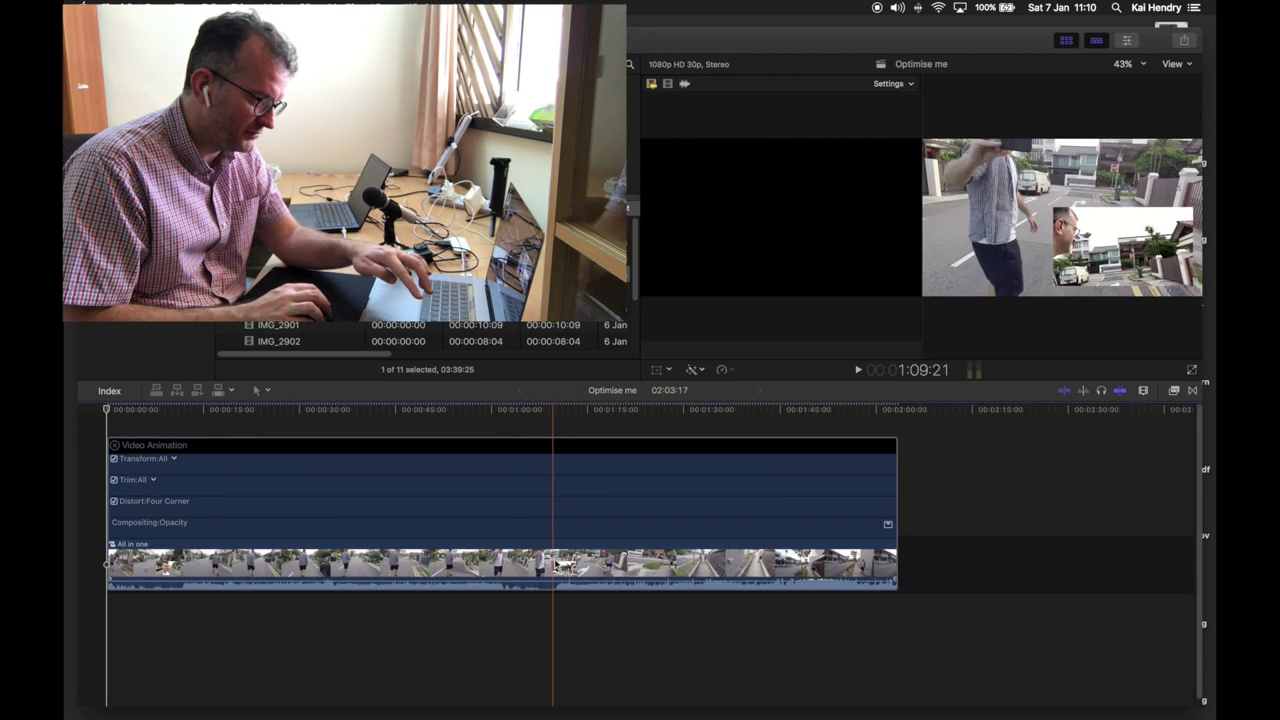
pyautogui.click(566, 565)
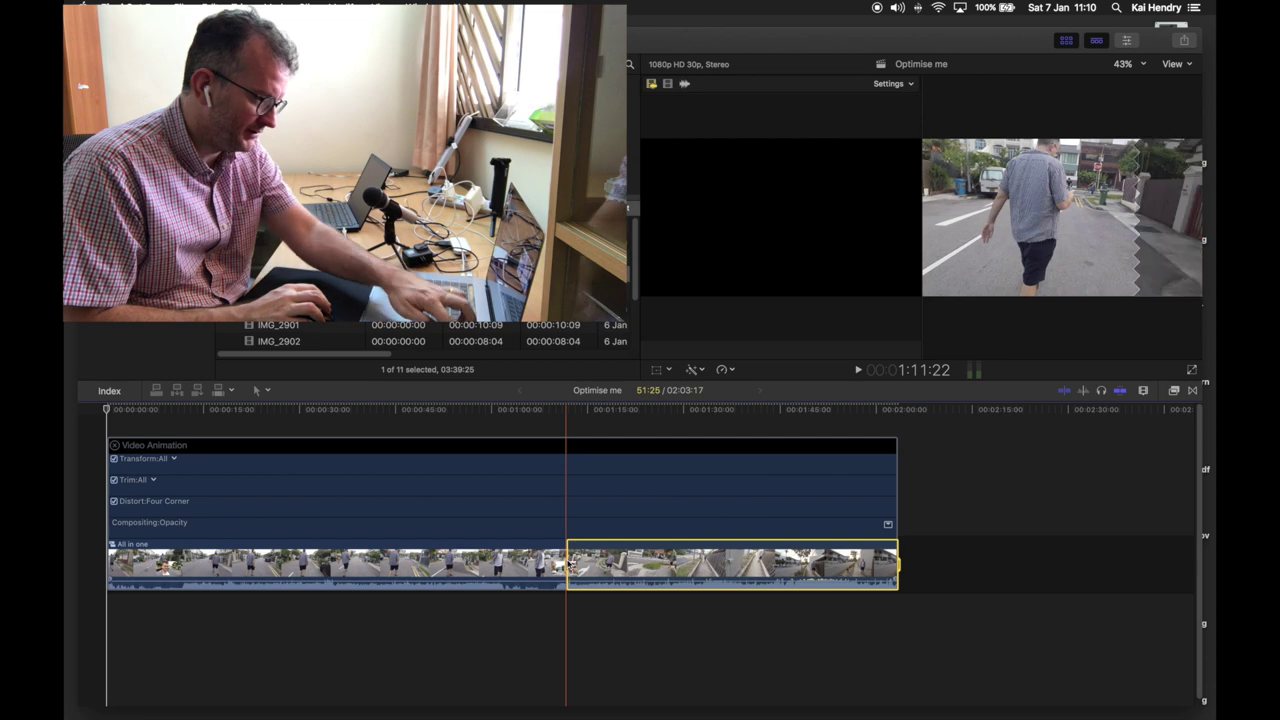
pyautogui.press('Delete')
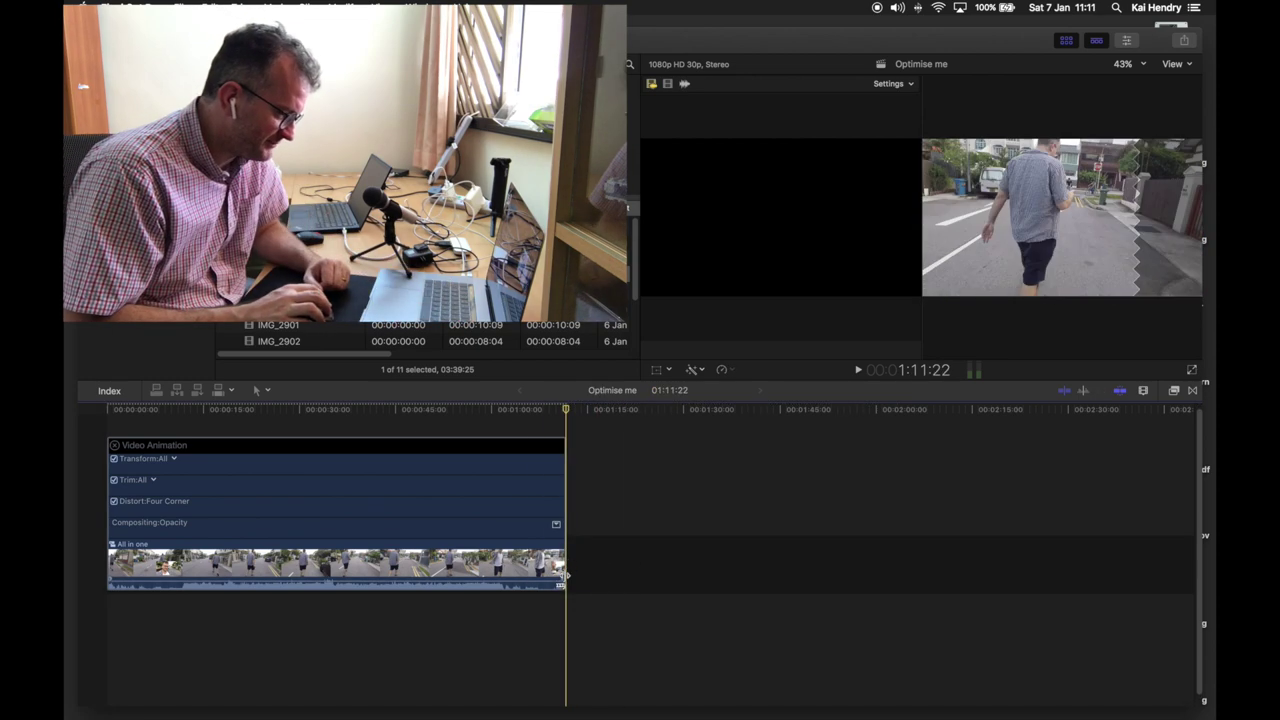
# Play the trimmed All in one clip from its start, then from about 15 seconds, to check the first picture-in-picture section
pyautogui.click(498, 526)
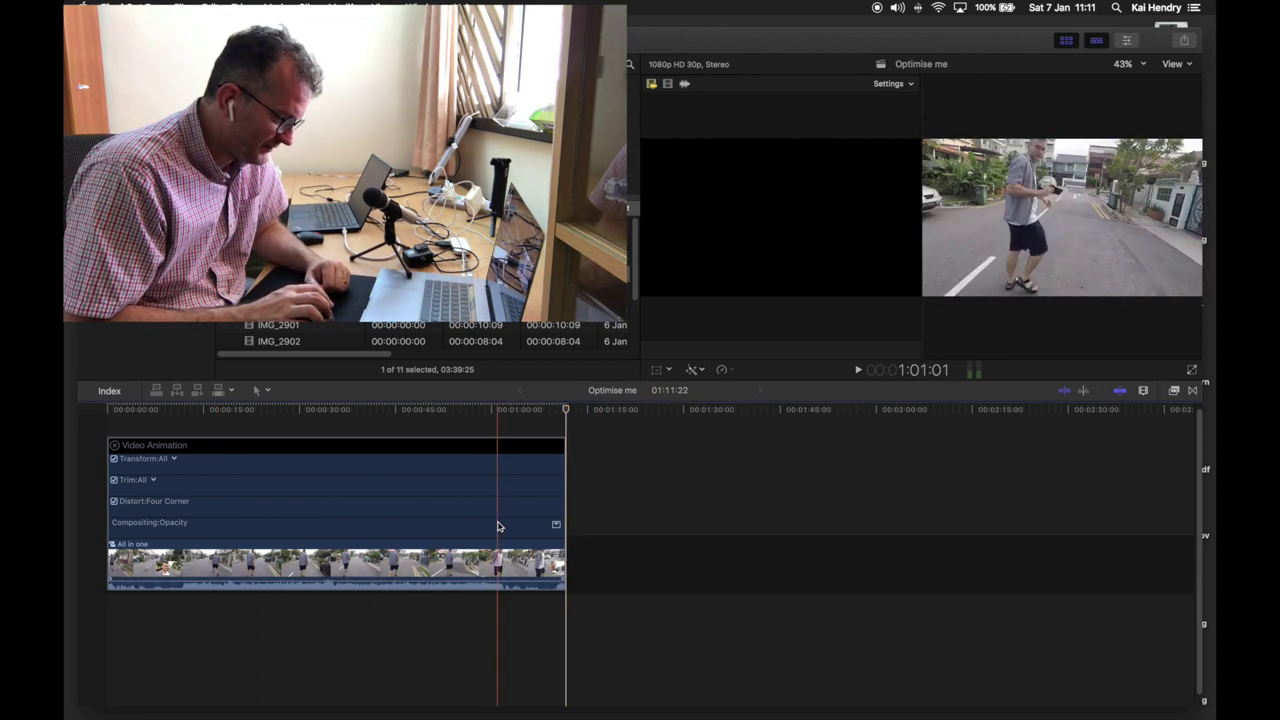
pyautogui.click(488, 581)
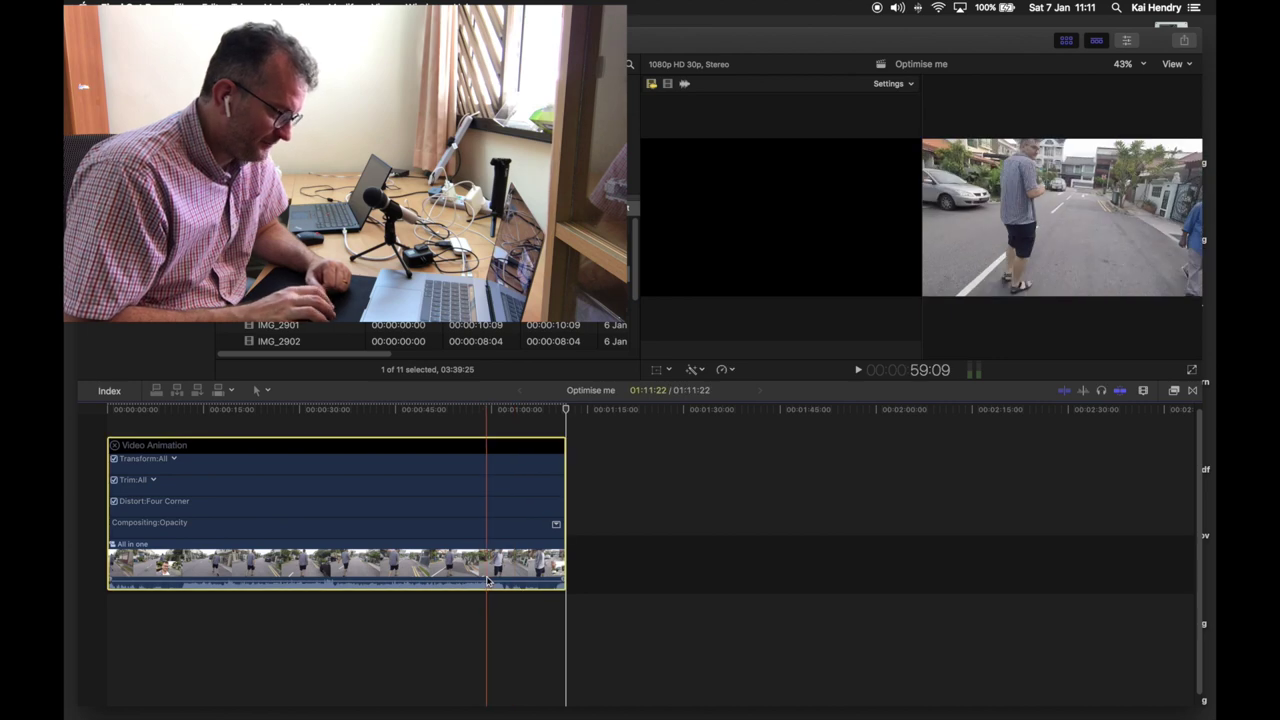
pyautogui.moveTo(566, 413); pyautogui.dragTo(66, 422)
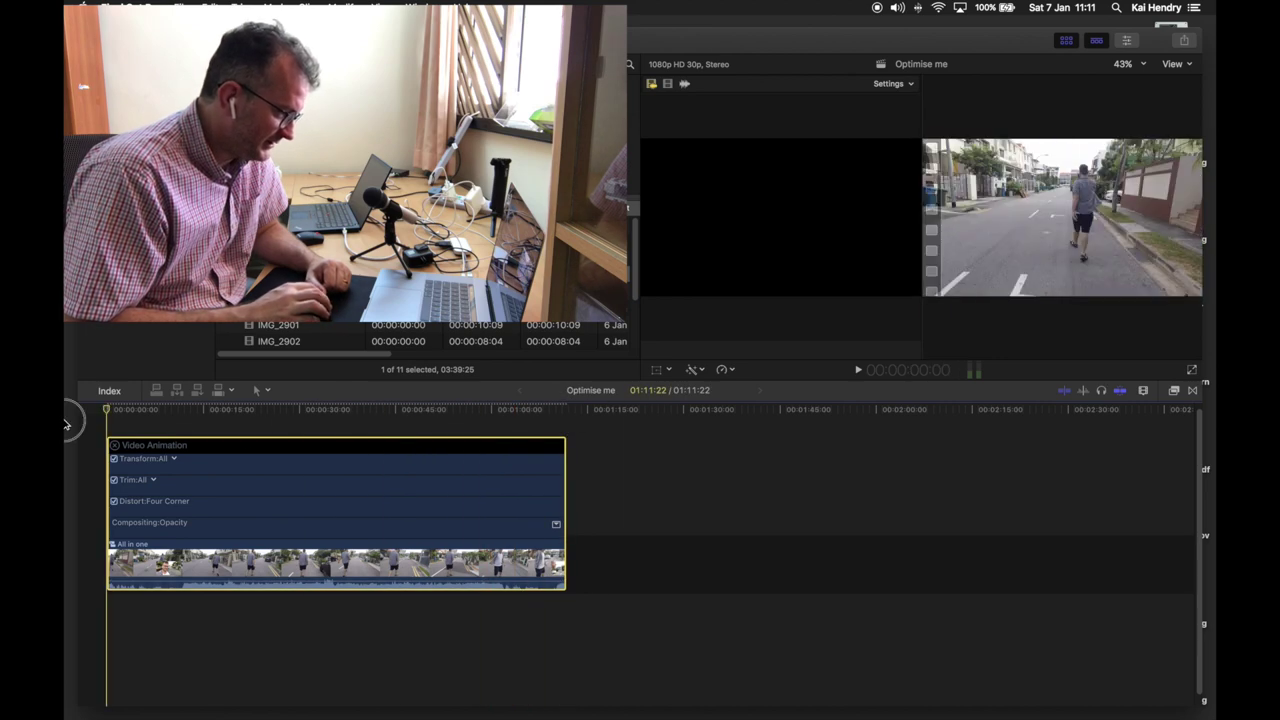
pyautogui.press('space')
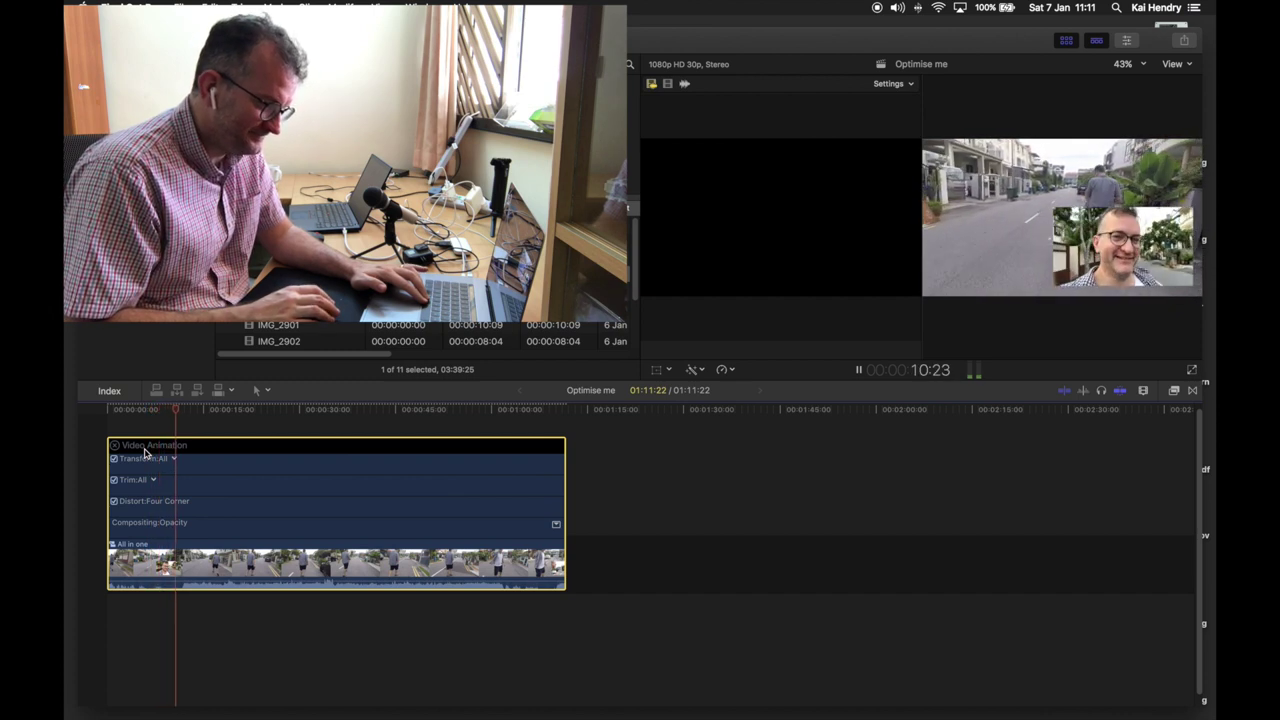
pyautogui.press('space')
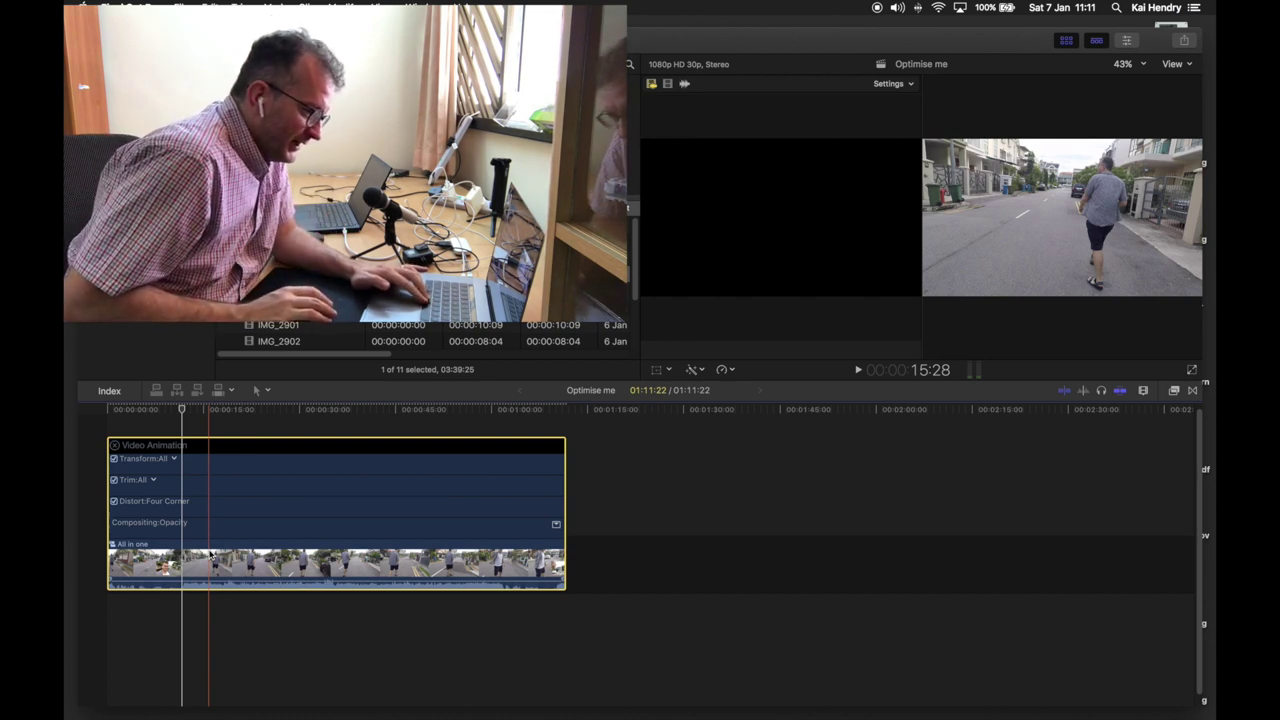
pyautogui.press('space')
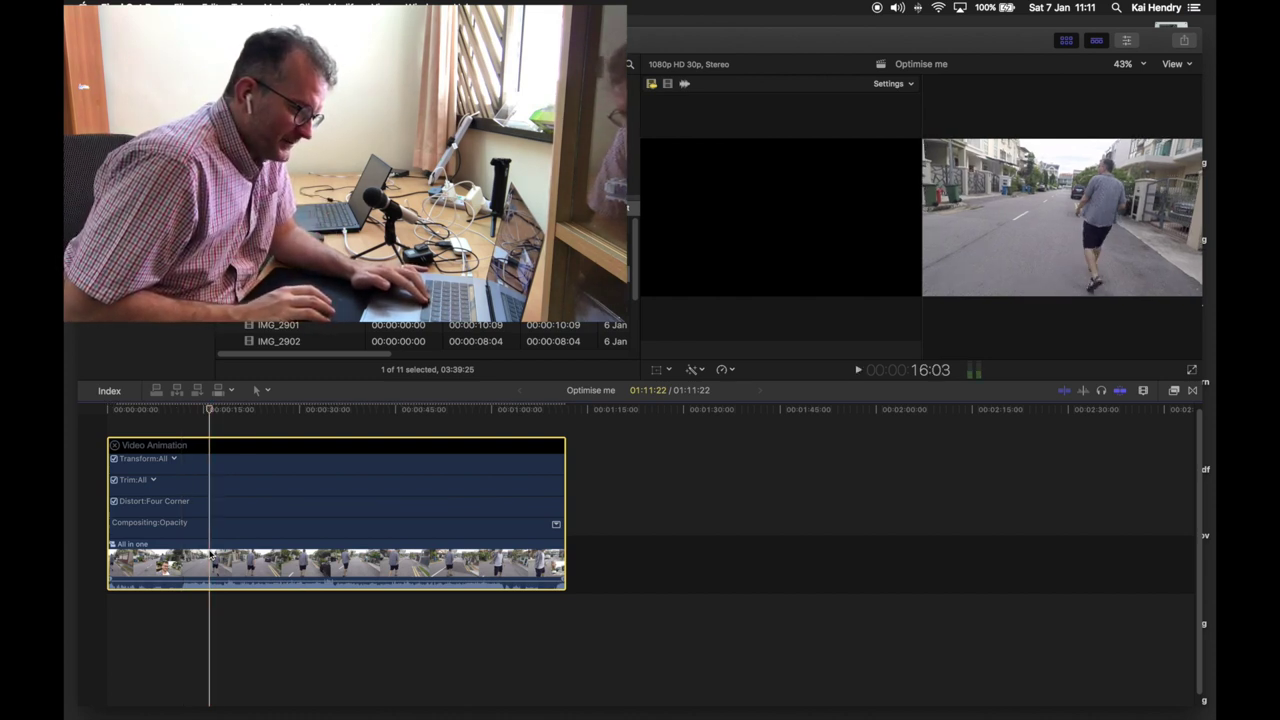